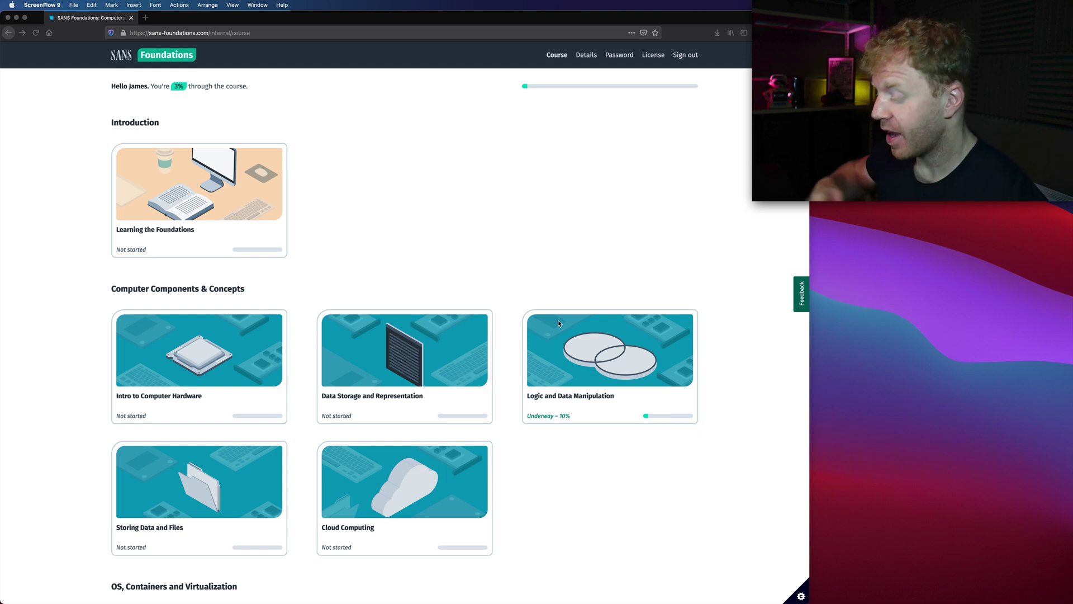
Browse the course overview and open the Intro to Computer Hardware module
{"action": "left_click", "coordinate": [408, 166]}
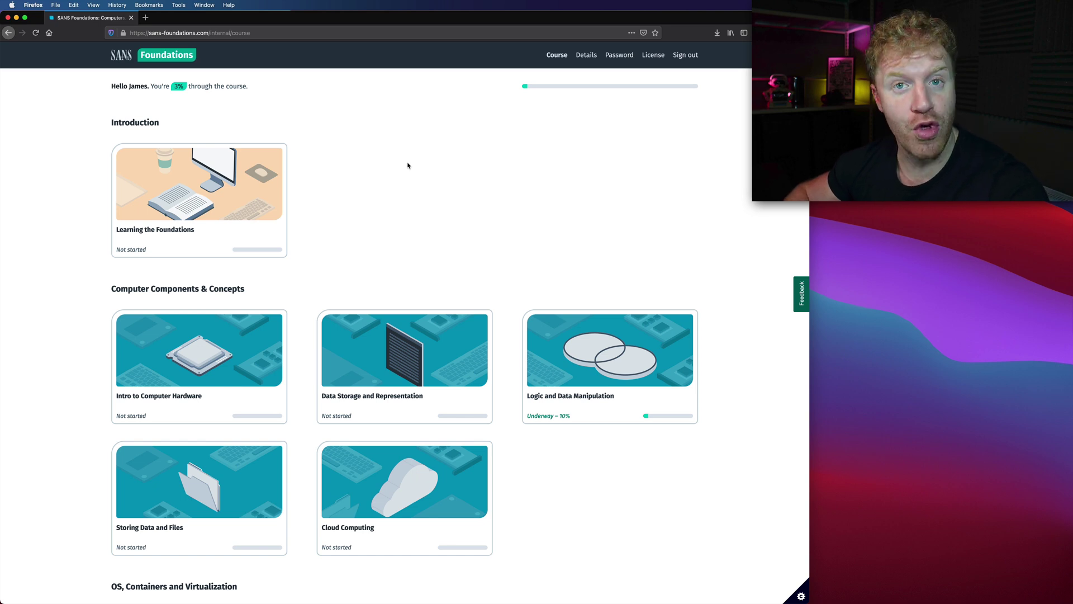
{"action": "scroll", "coordinate": [408, 166], "scroll_direction": "down", "scroll_amount": 10}
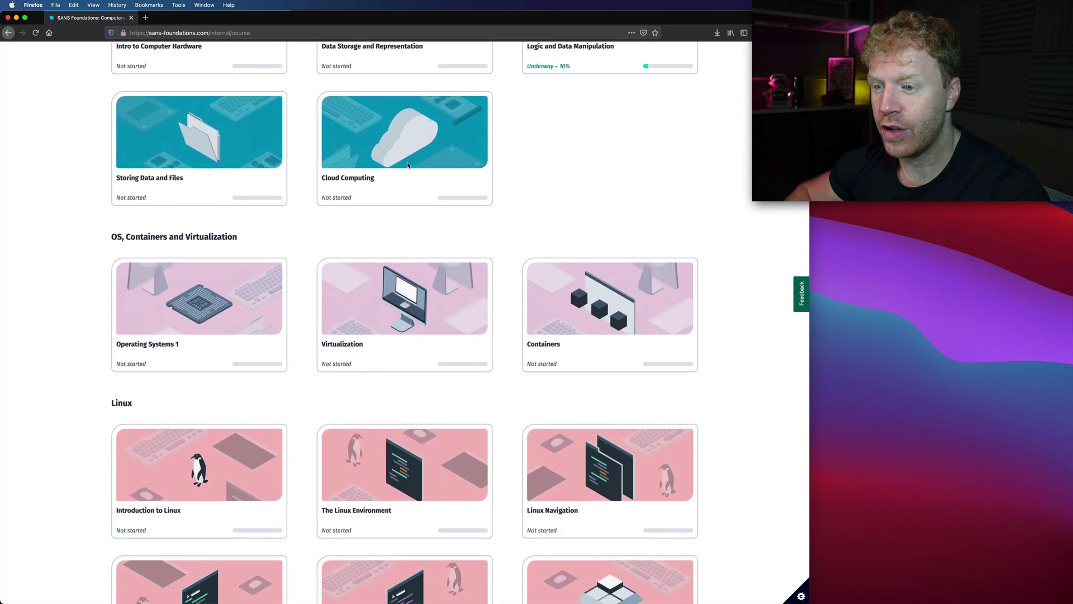
{"action": "scroll", "coordinate": [409, 166], "scroll_direction": "down", "scroll_amount": 8}
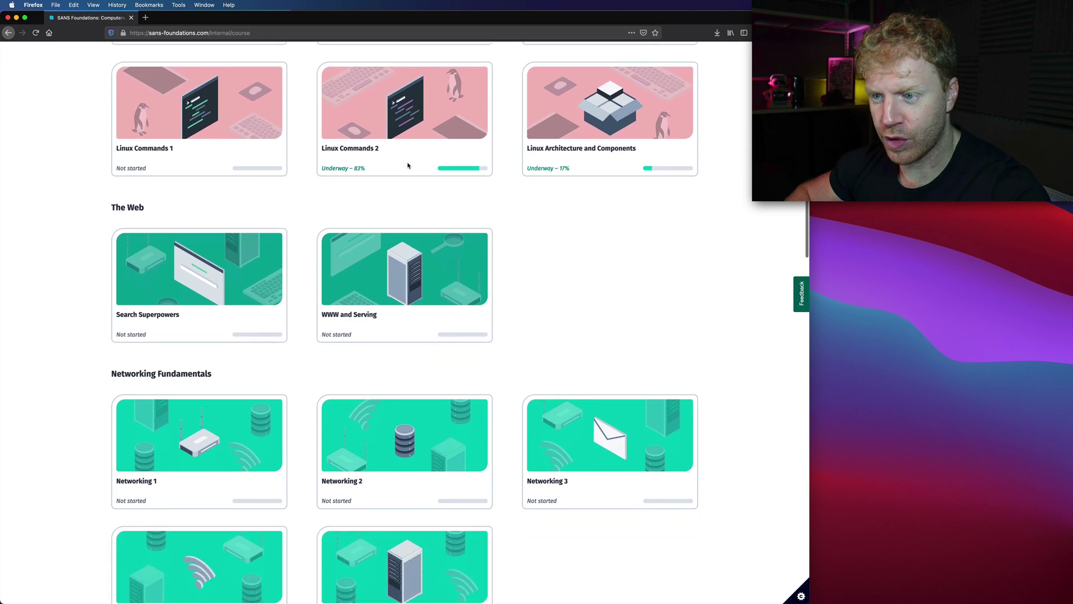
{"action": "scroll", "coordinate": [408, 165], "scroll_direction": "down", "scroll_amount": 6}
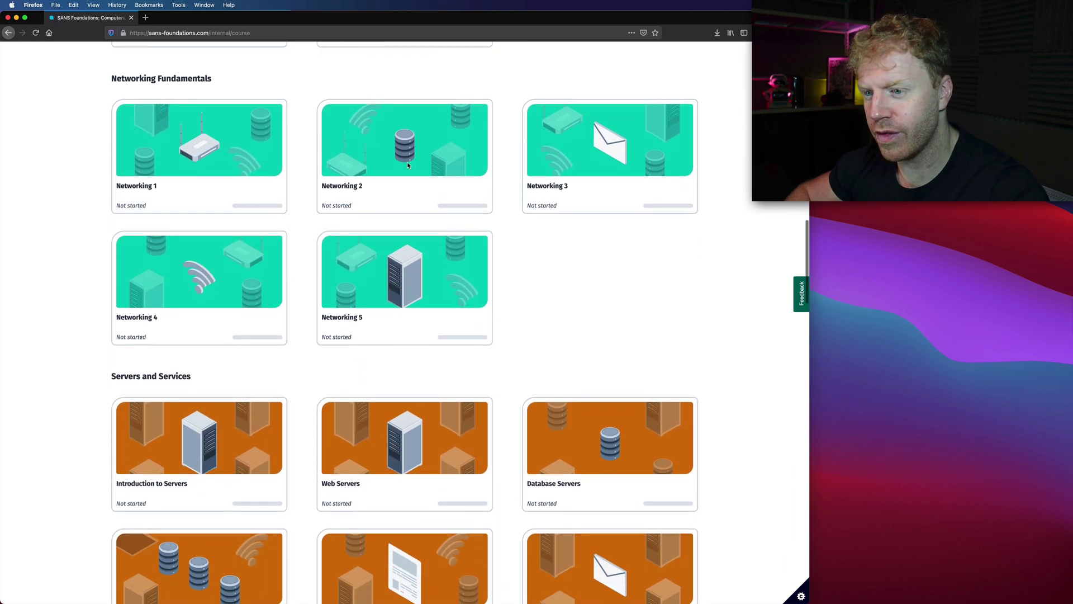
{"action": "scroll", "coordinate": [408, 166], "scroll_direction": "down", "scroll_amount": 9}
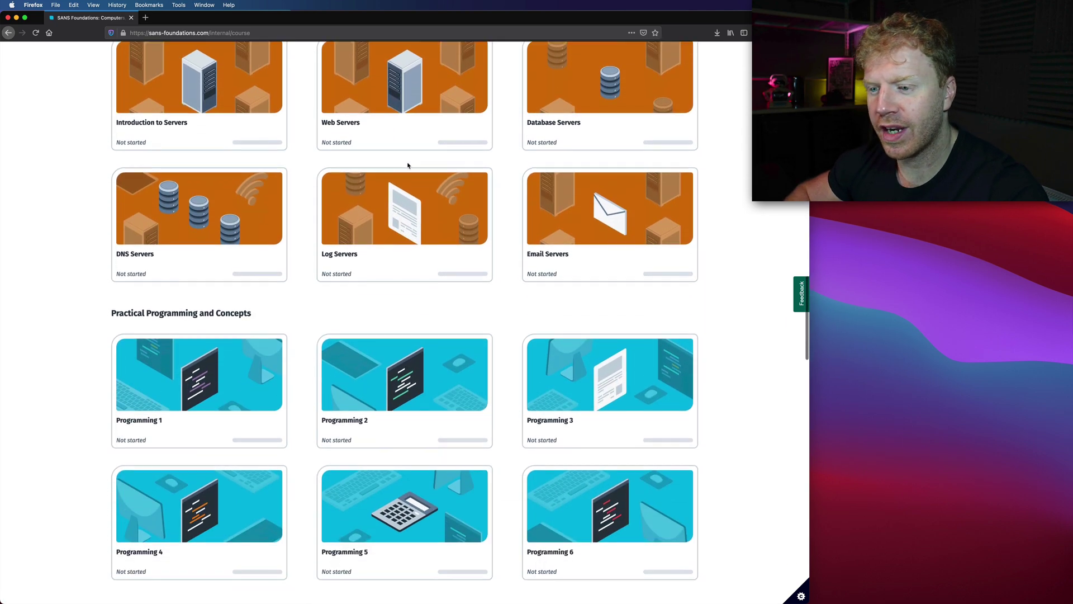
{"action": "scroll", "coordinate": [408, 166], "scroll_direction": "down", "scroll_amount": 13}
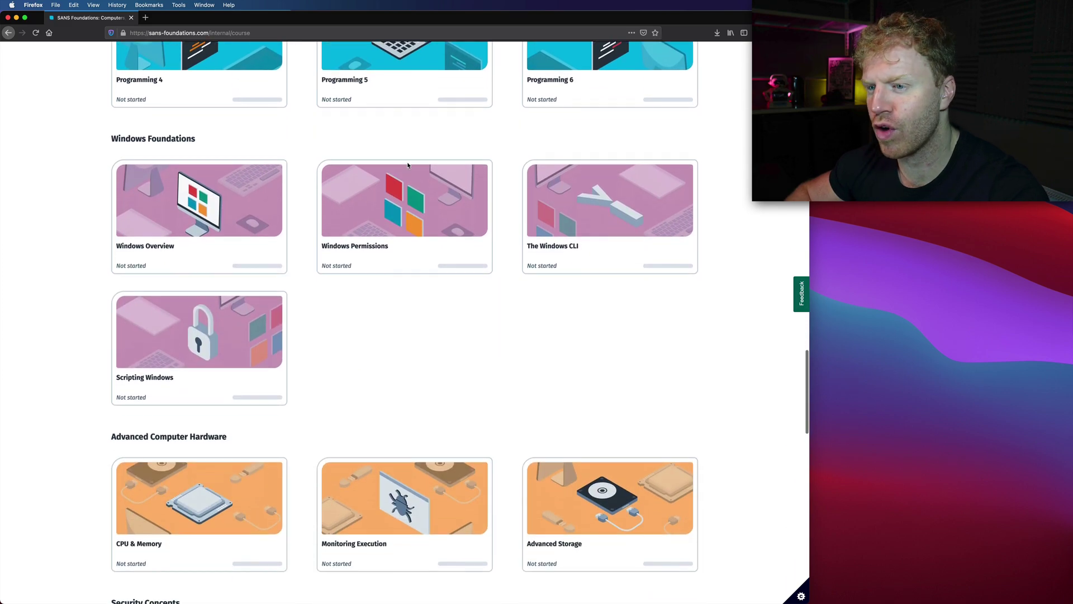
{"action": "scroll", "coordinate": [408, 166], "scroll_direction": "down", "scroll_amount": 14}
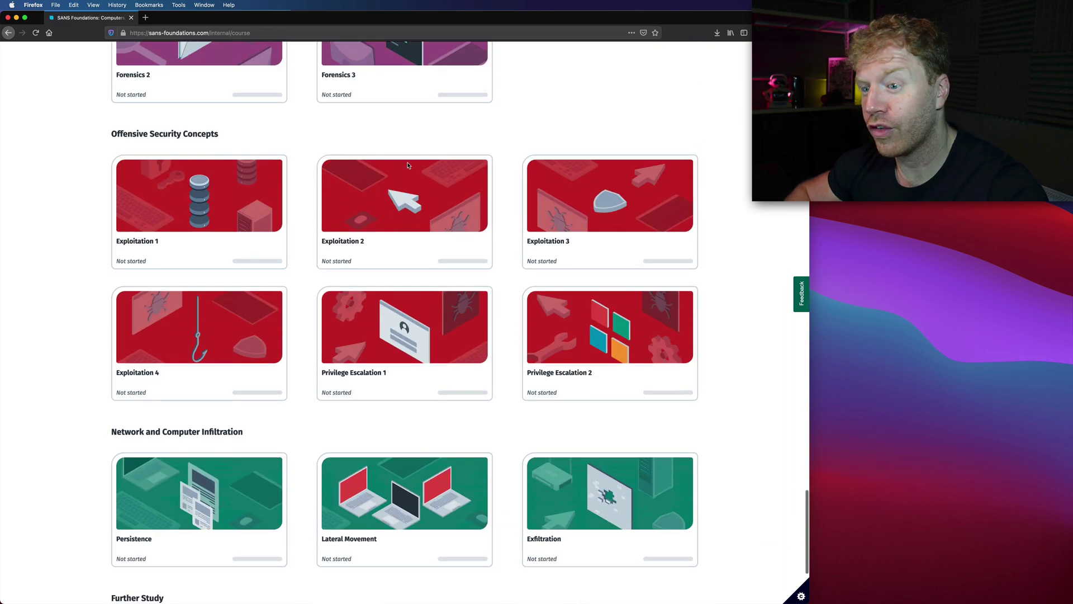
{"action": "scroll", "coordinate": [408, 166], "scroll_direction": "up", "scroll_amount": 20}
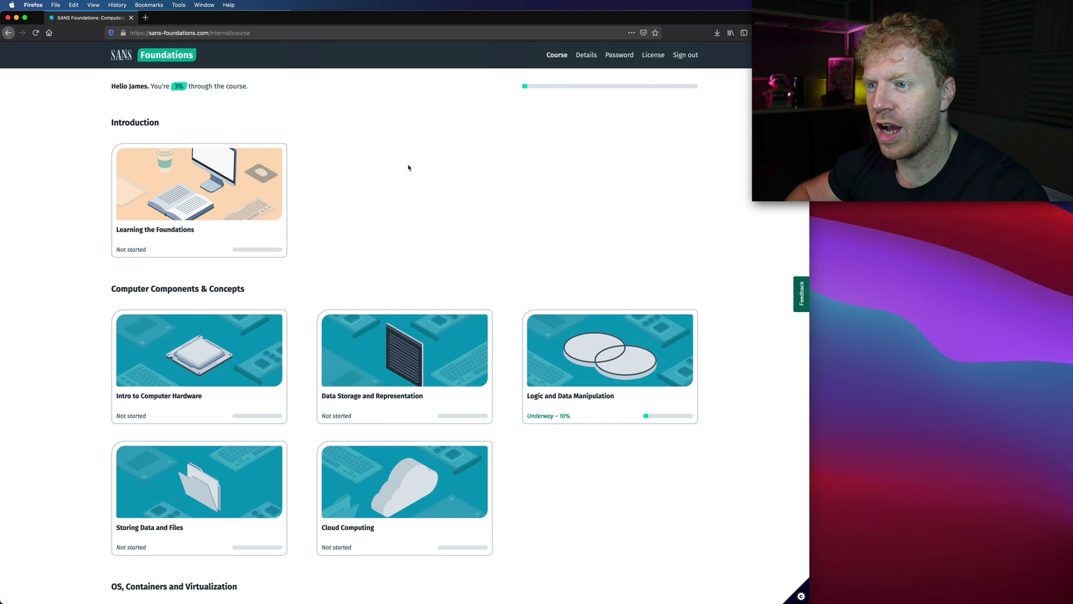
{"action": "scroll", "coordinate": [421, 200], "scroll_direction": "down", "scroll_amount": 1}
{"action": "scroll", "coordinate": [421, 200], "scroll_direction": "down", "scroll_amount": 3}
{"action": "scroll", "coordinate": [419, 182], "scroll_direction": "up", "scroll_amount": 3}
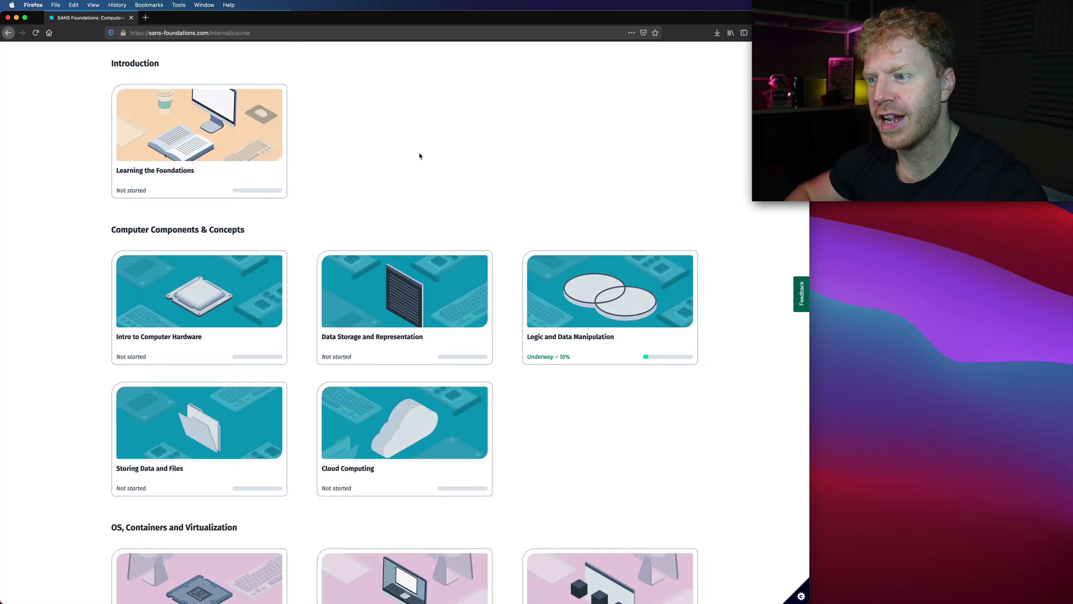
{"action": "scroll", "coordinate": [420, 155], "scroll_direction": "up", "scroll_amount": 1}
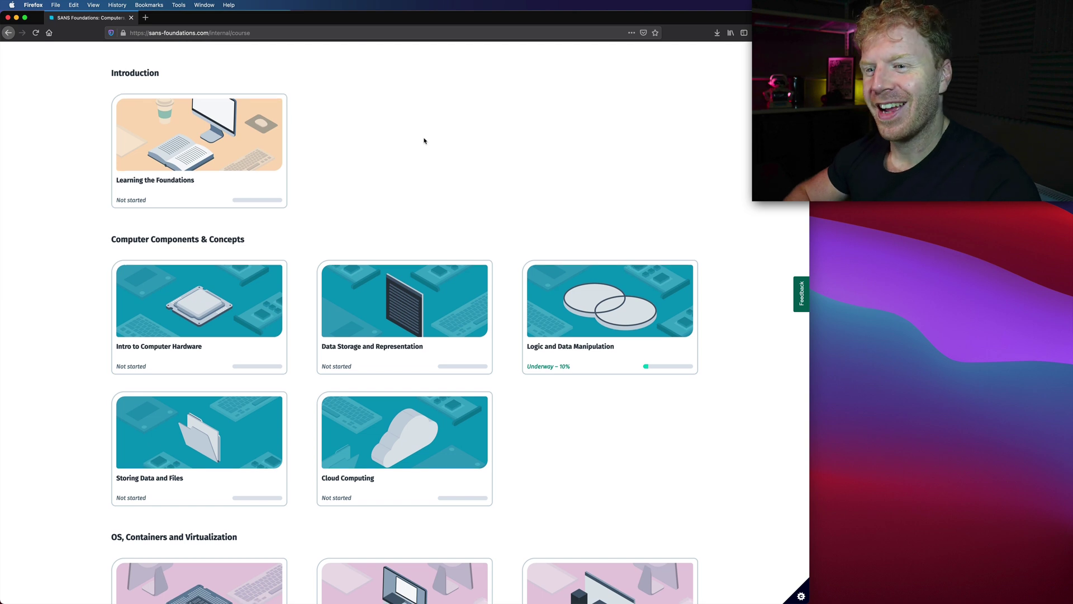
{"action": "scroll", "coordinate": [424, 141], "scroll_direction": "down", "scroll_amount": 1}
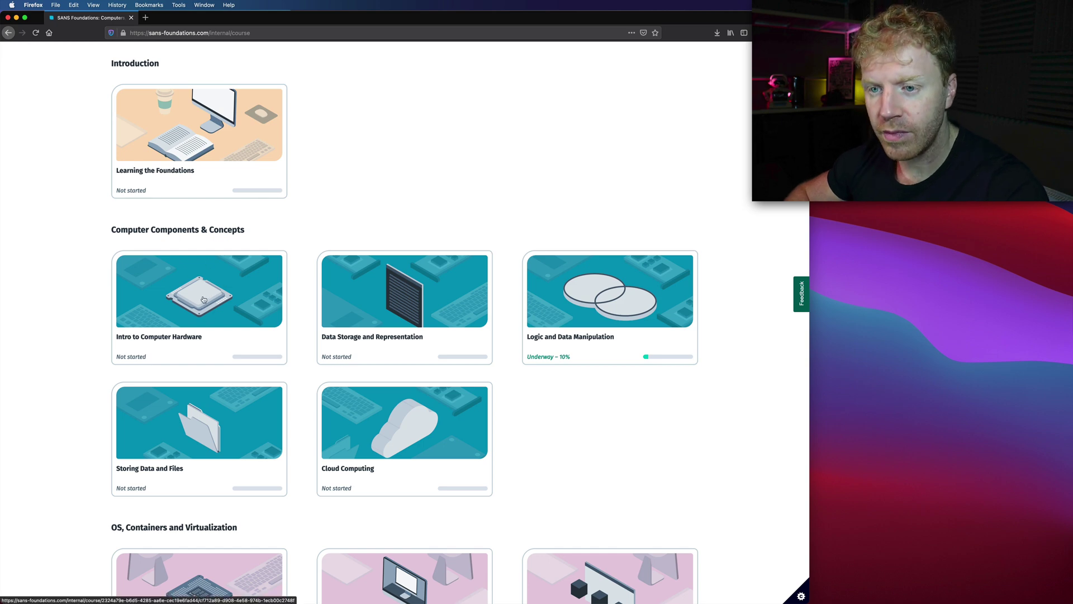
{"action": "left_click", "coordinate": [199, 299]}
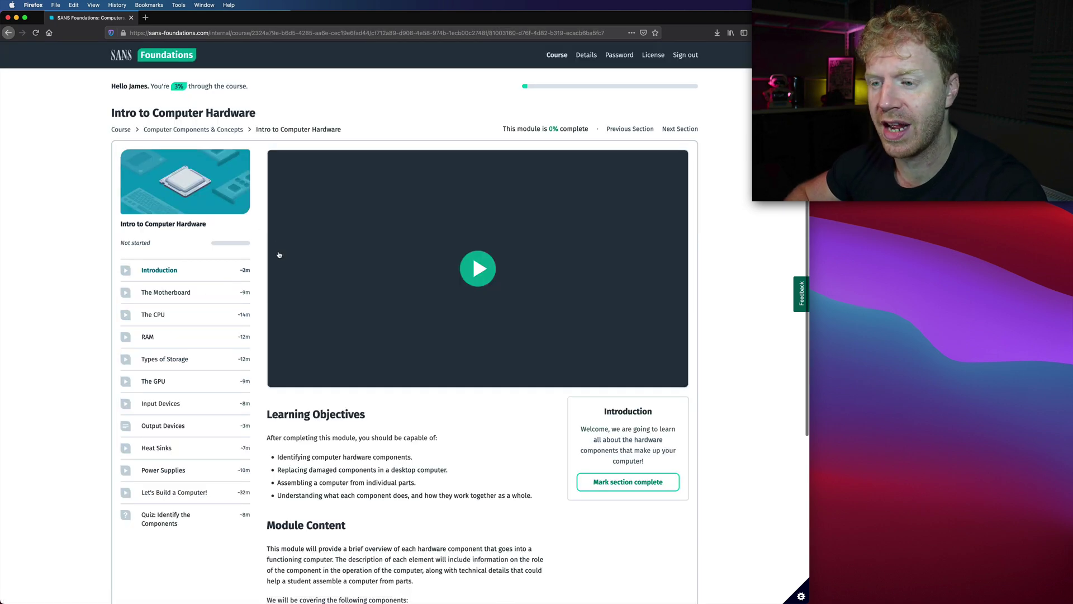
Play the Let's Build a Computer! walkthrough video with English captions turned on
{"action": "scroll", "coordinate": [271, 260], "scroll_direction": "down", "scroll_amount": 3}
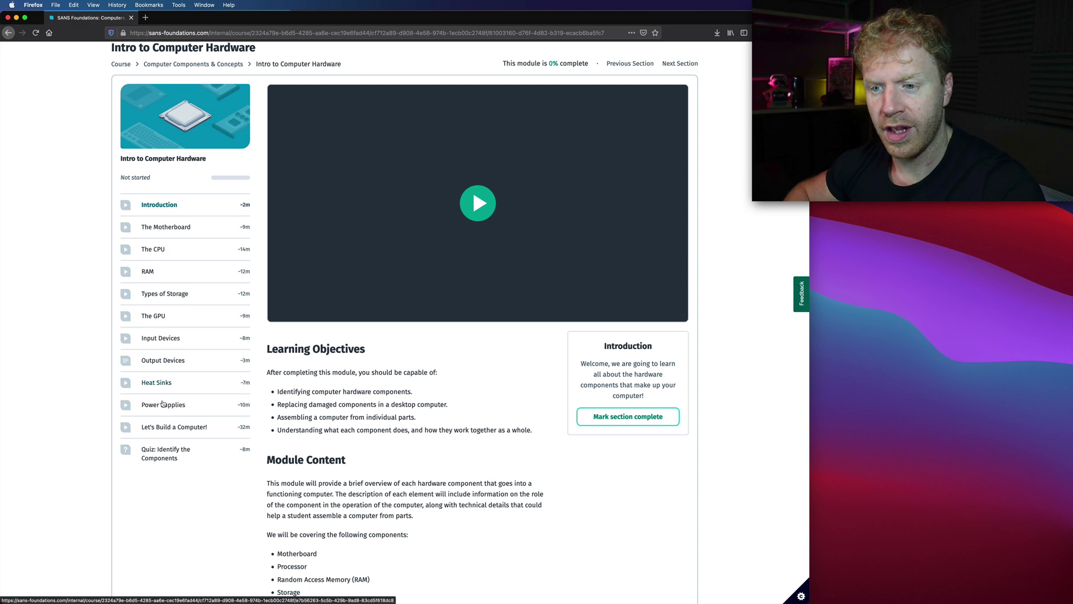
{"action": "left_click", "coordinate": [177, 428]}
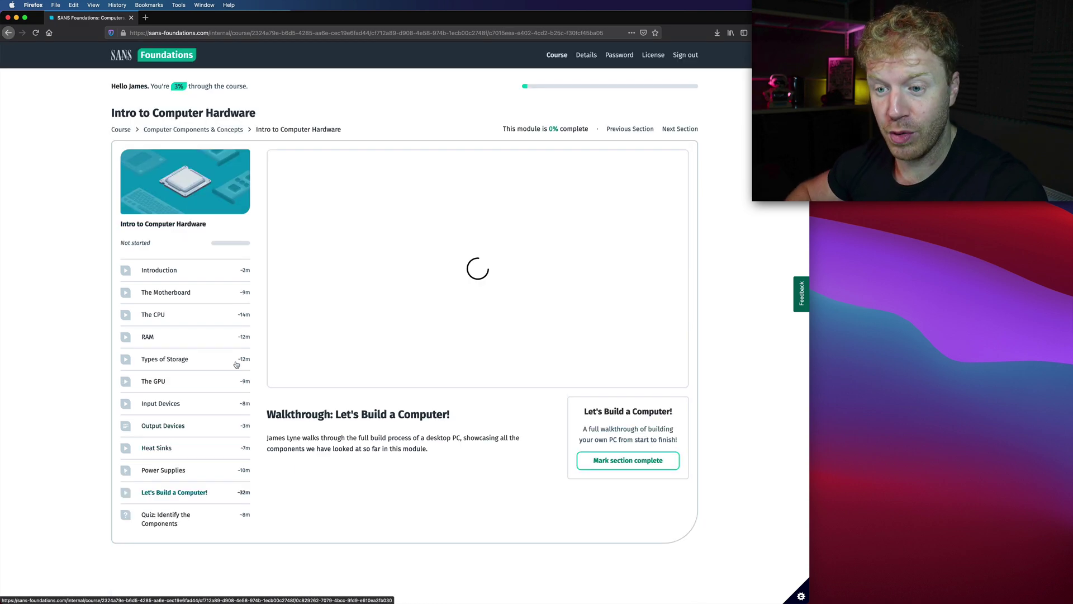
{"action": "left_click", "coordinate": [422, 385]}
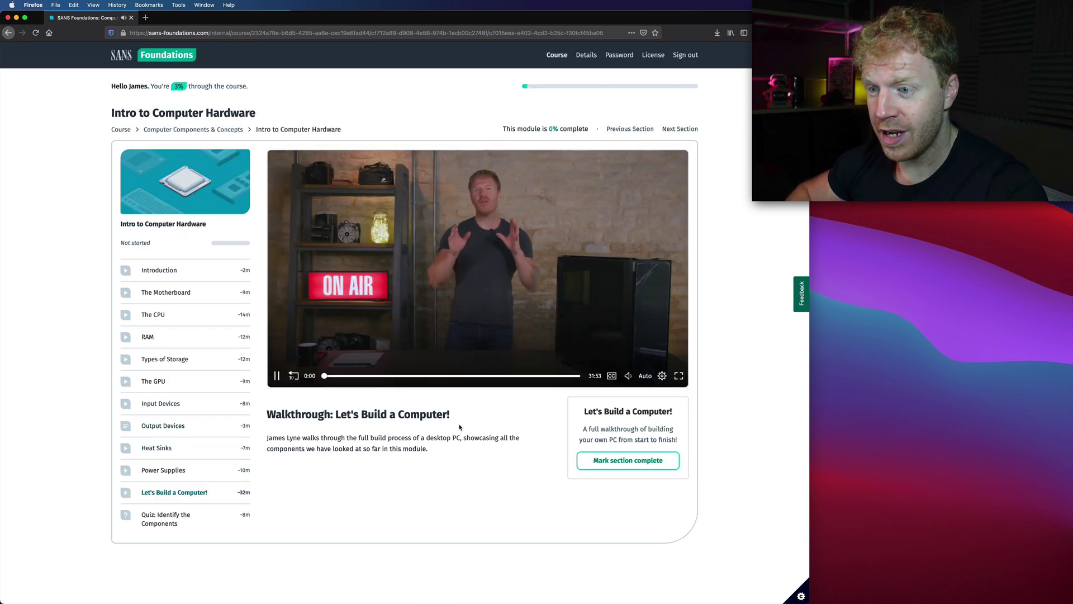
{"action": "left_click", "coordinate": [612, 376]}
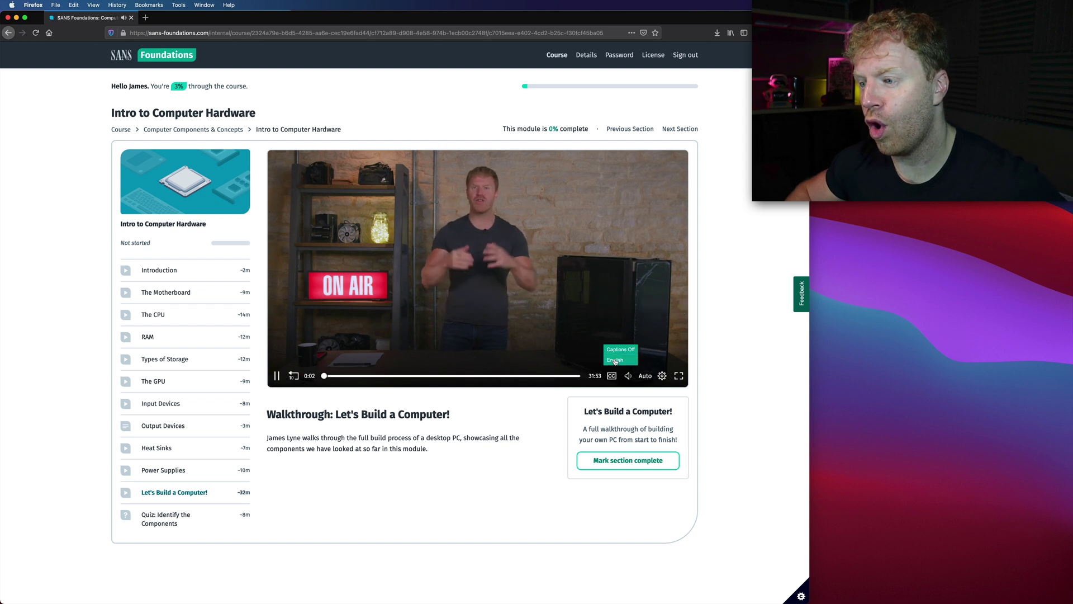
{"action": "left_click", "coordinate": [615, 360]}
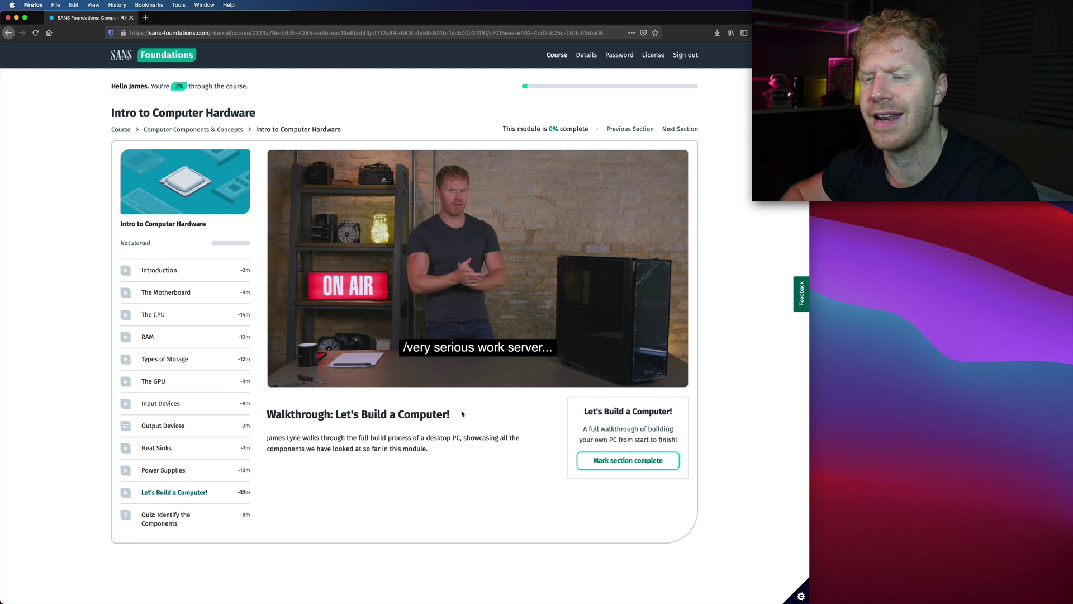
{"action": "mouse_move", "coordinate": [495, 385]}
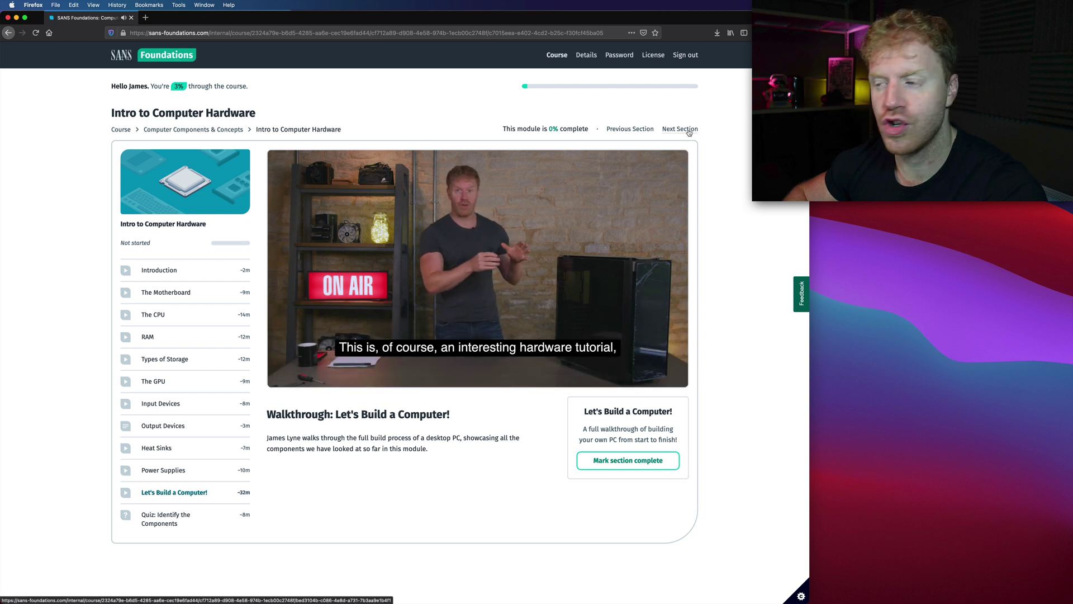
Mark Let's Build a Computer! complete, move to the Identify the Components quiz, then return to the course overview
{"action": "left_click", "coordinate": [643, 463]}
{"action": "left_click", "coordinate": [680, 129]}
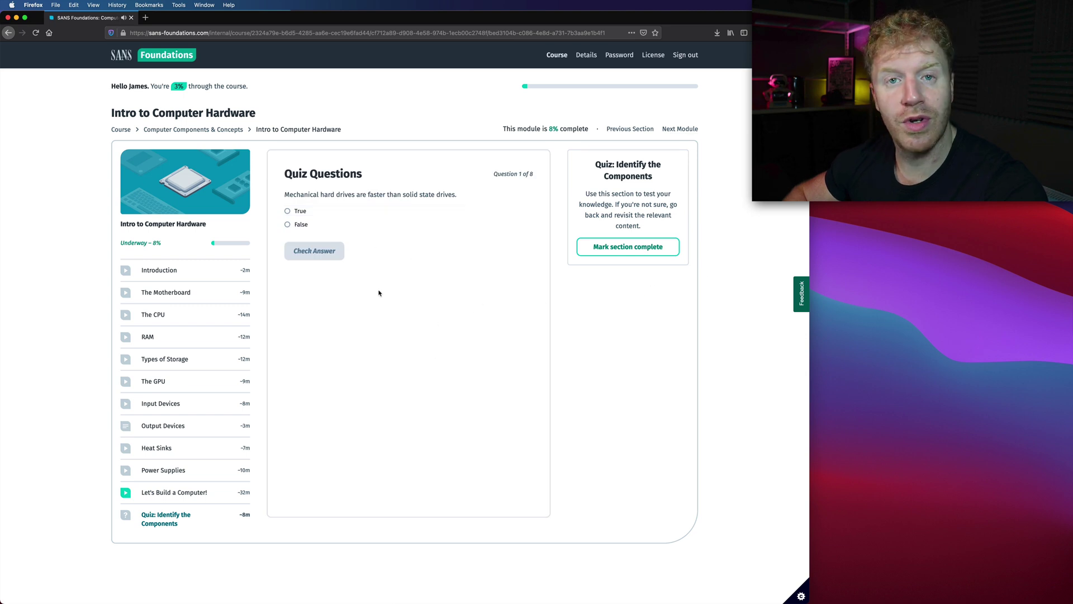
{"action": "left_click", "coordinate": [120, 130]}
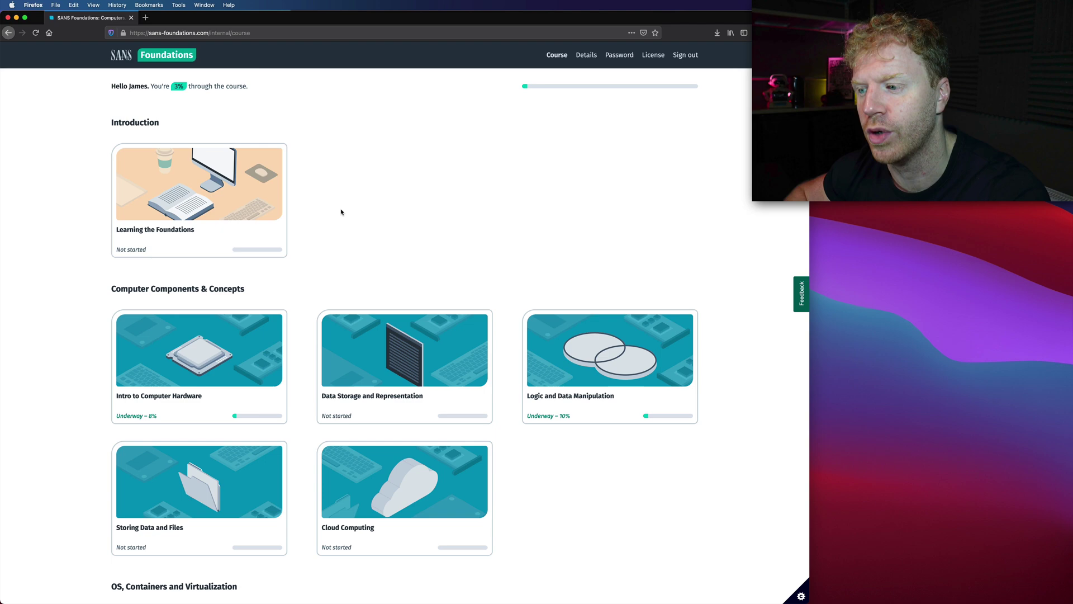
Open The Linux Environment module and its Lab: Folder Structure section
{"action": "scroll", "coordinate": [341, 212], "scroll_direction": "down", "scroll_amount": 10}
{"action": "scroll", "coordinate": [341, 212], "scroll_direction": "down", "scroll_amount": 3}
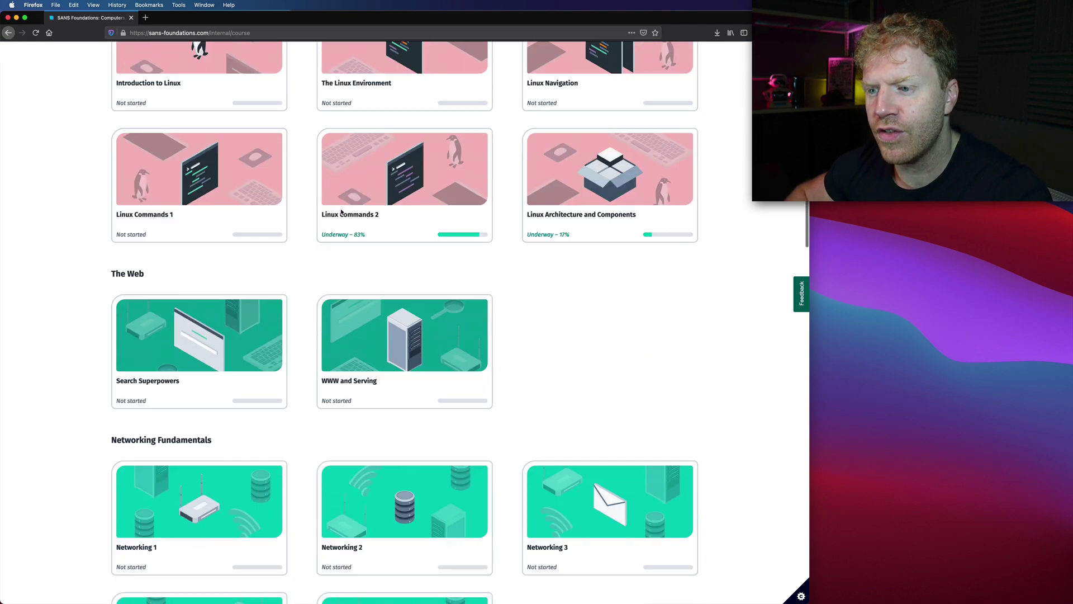
{"action": "scroll", "coordinate": [374, 139], "scroll_direction": "up", "scroll_amount": 2}
{"action": "left_click", "coordinate": [374, 139]}
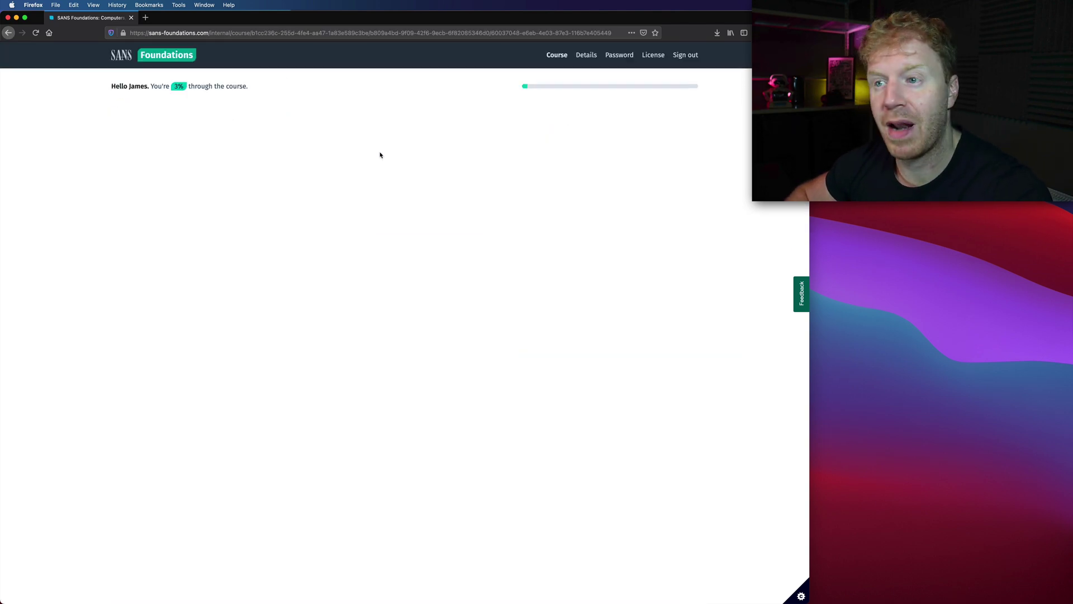
{"action": "scroll", "coordinate": [262, 330], "scroll_direction": "down", "scroll_amount": 1}
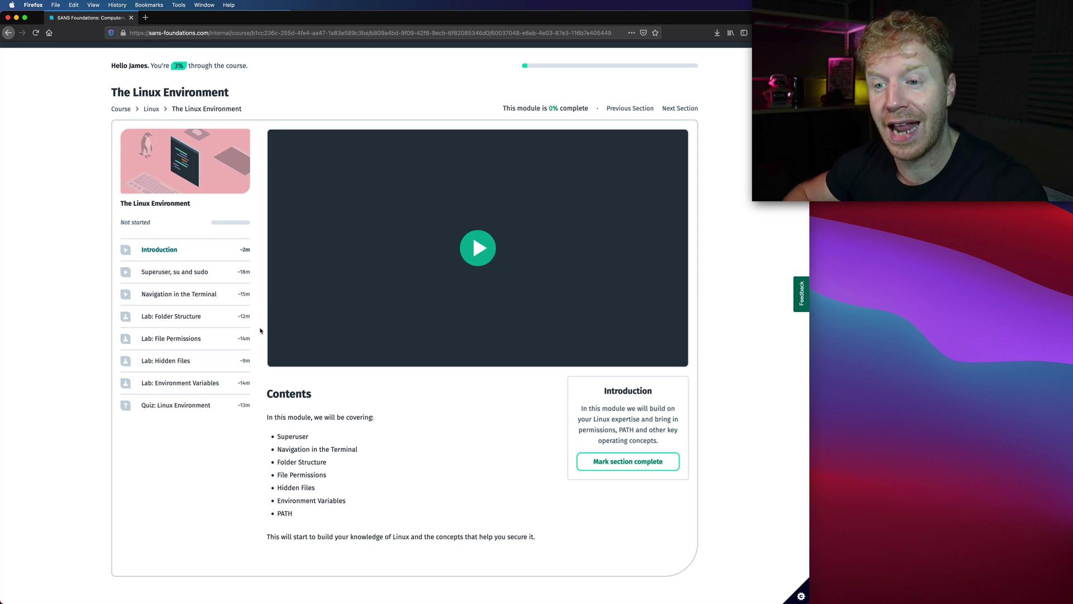
{"action": "left_click", "coordinate": [180, 316]}
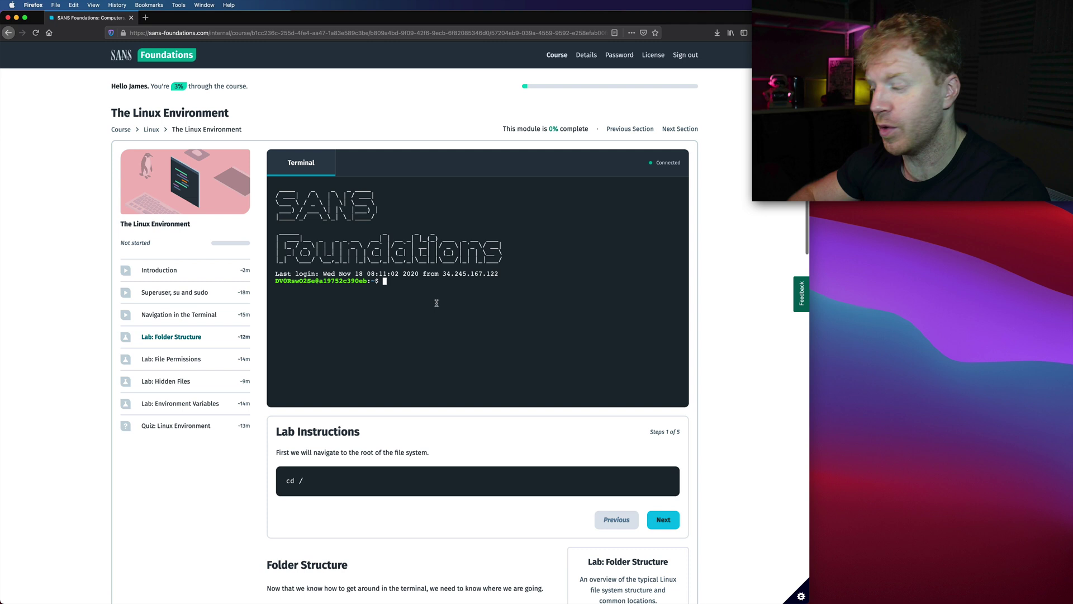
List the home folder with ls -alg, then change to the root folder with cd / and enter ls
{"action": "type", "text": "ls -alg"}
{"action": "key", "text": "Return"}
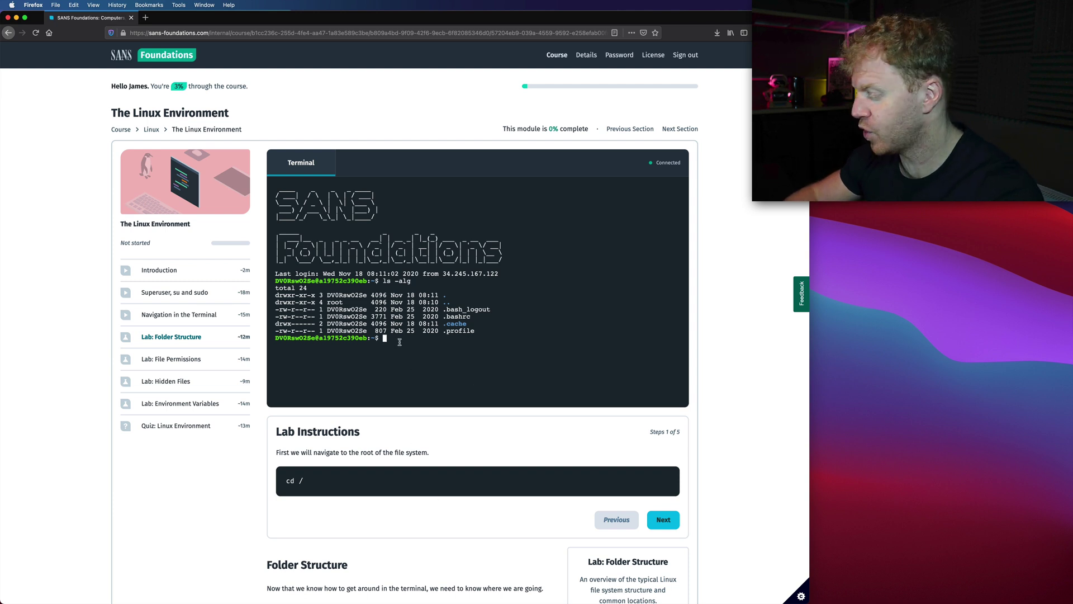
{"action": "type", "text": "cd /"}
{"action": "key", "text": "Return"}
{"action": "type", "text": "ls"}
{"action": "key", "text": "Return"}
Advance the instructions to step 4 of 5, then cd into /etc and list its contents
{"action": "left_click", "coordinate": [665, 520]}
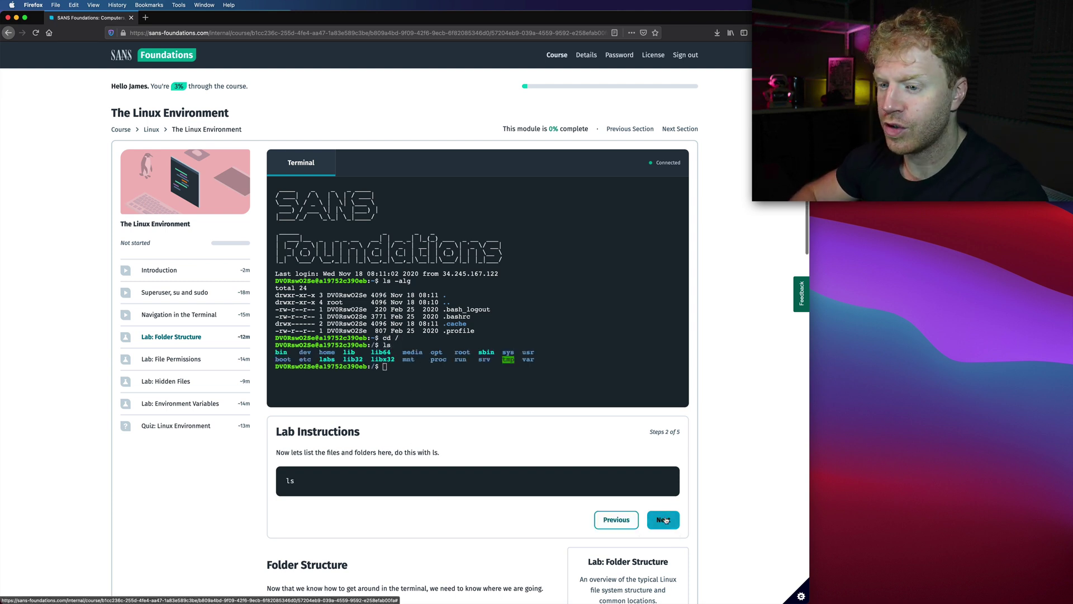
{"action": "left_click", "coordinate": [663, 520]}
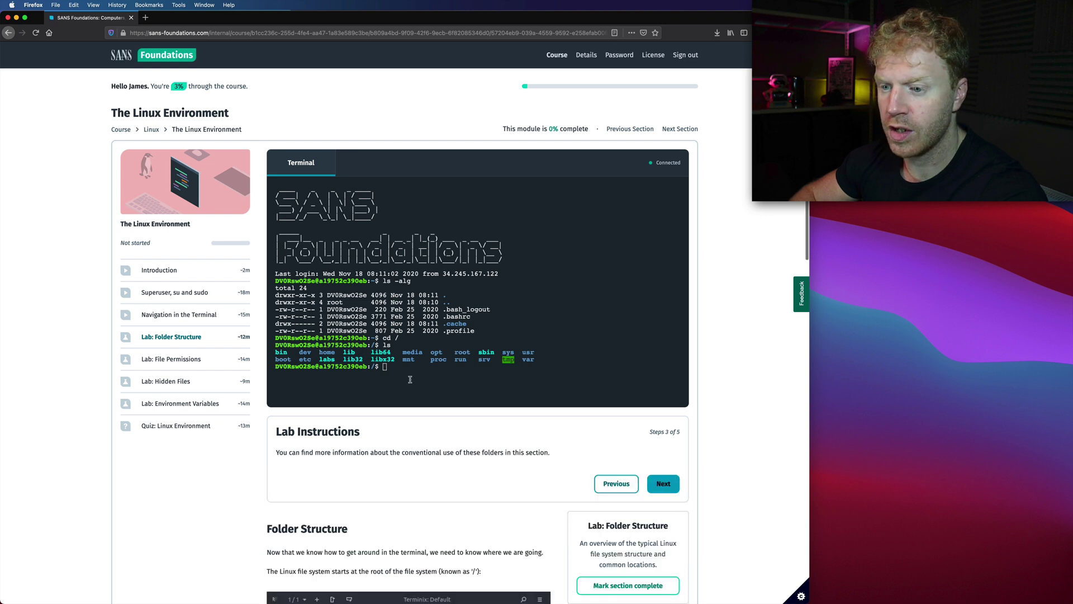
{"action": "left_click", "coordinate": [665, 484]}
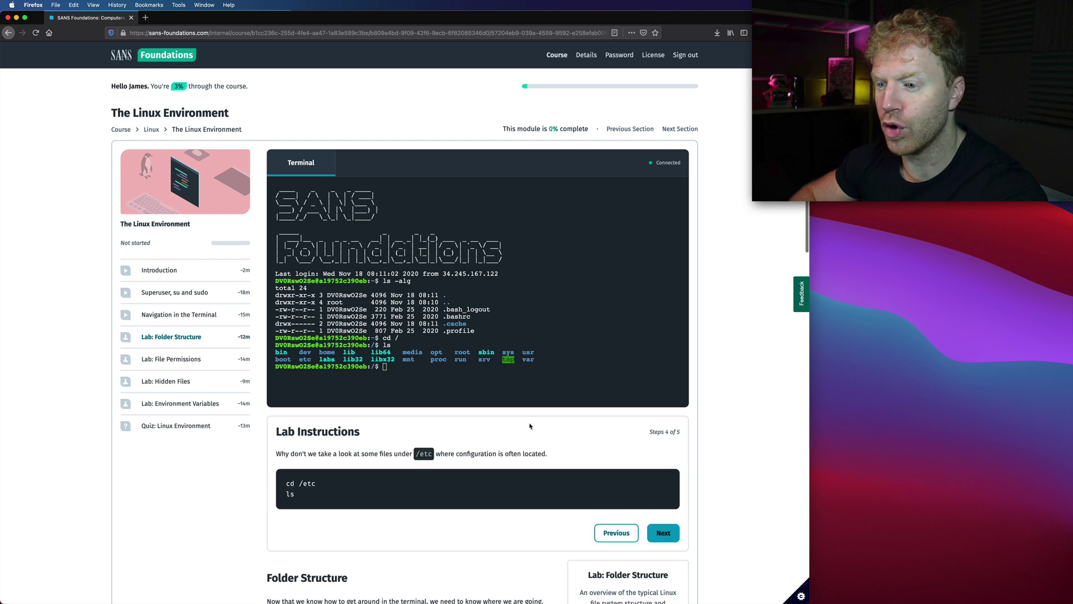
{"action": "left_click", "coordinate": [405, 391]}
{"action": "type", "text": "cd /etc"}
{"action": "key", "text": "Return"}
{"action": "type", "text": "ls"}
{"action": "key", "text": "Return"}
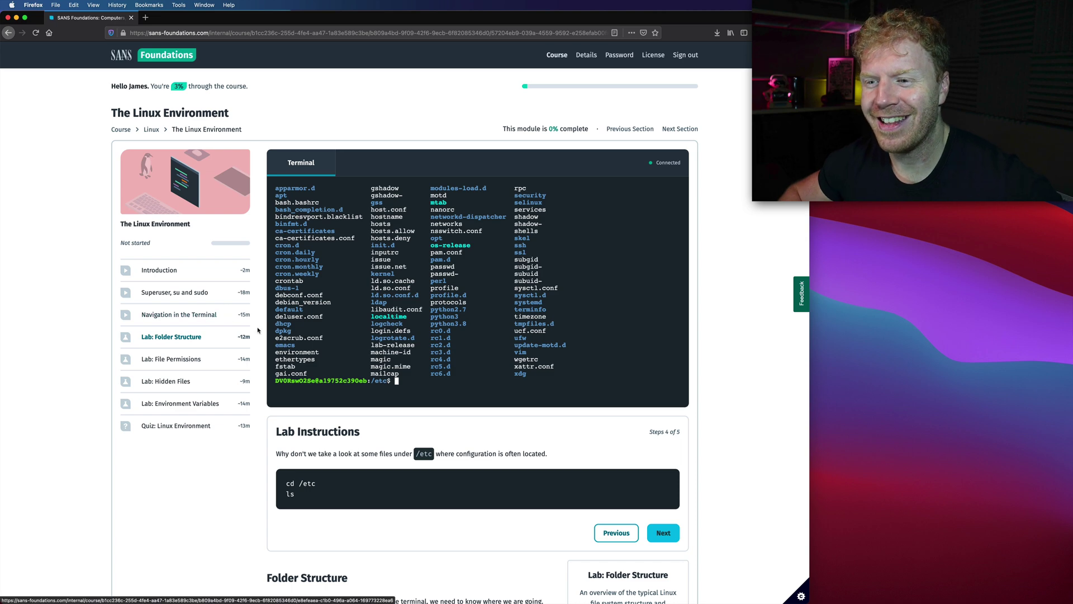
{"action": "scroll", "coordinate": [259, 334], "scroll_direction": "down", "scroll_amount": 2}
{"action": "scroll", "coordinate": [258, 335], "scroll_direction": "down", "scroll_amount": 1}
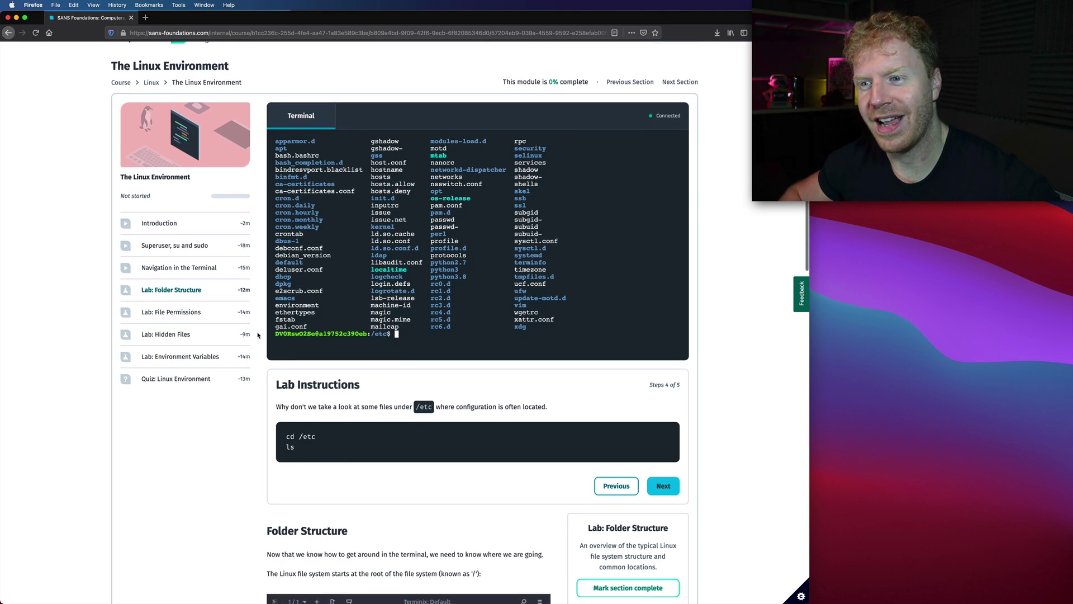
{"action": "scroll", "coordinate": [258, 335], "scroll_direction": "down", "scroll_amount": 1}
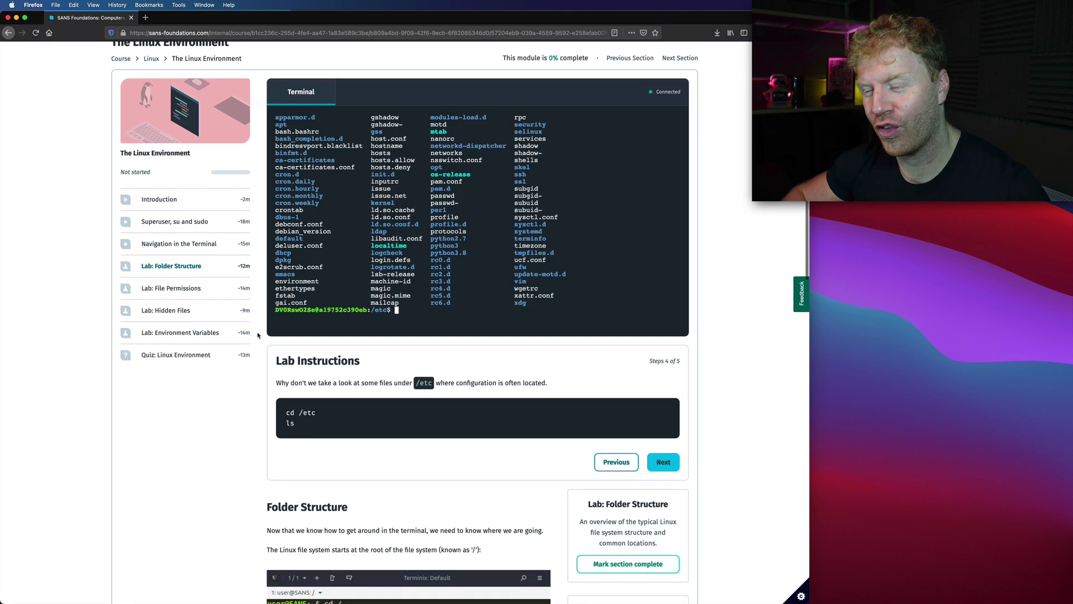
{"action": "scroll", "coordinate": [258, 335], "scroll_direction": "up", "scroll_amount": 2}
{"action": "scroll", "coordinate": [268, 357], "scroll_direction": "down", "scroll_amount": 5}
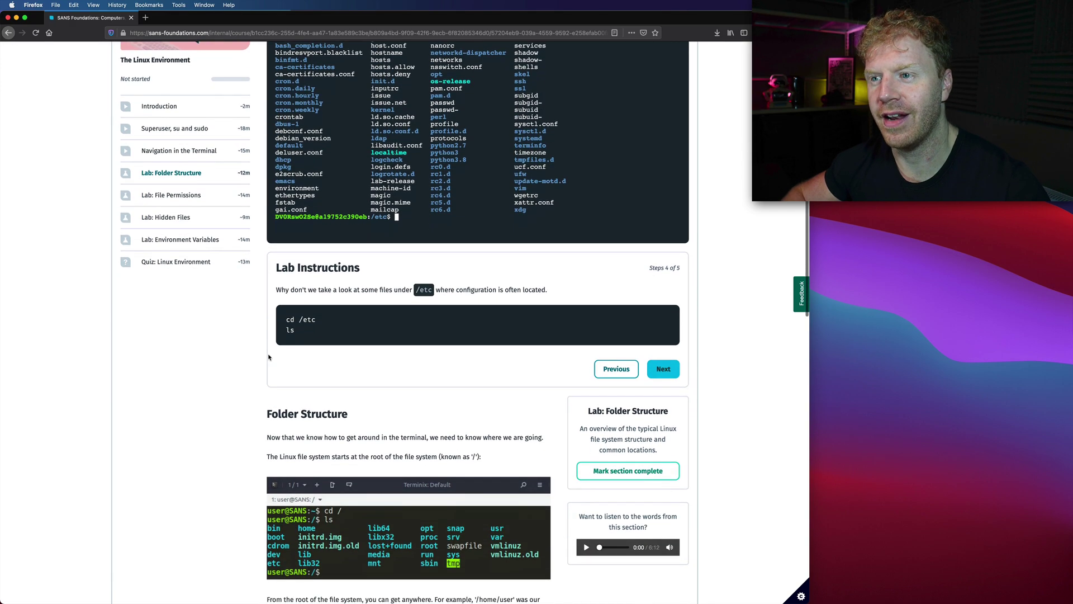
{"action": "scroll", "coordinate": [269, 356], "scroll_direction": "down", "scroll_amount": 15}
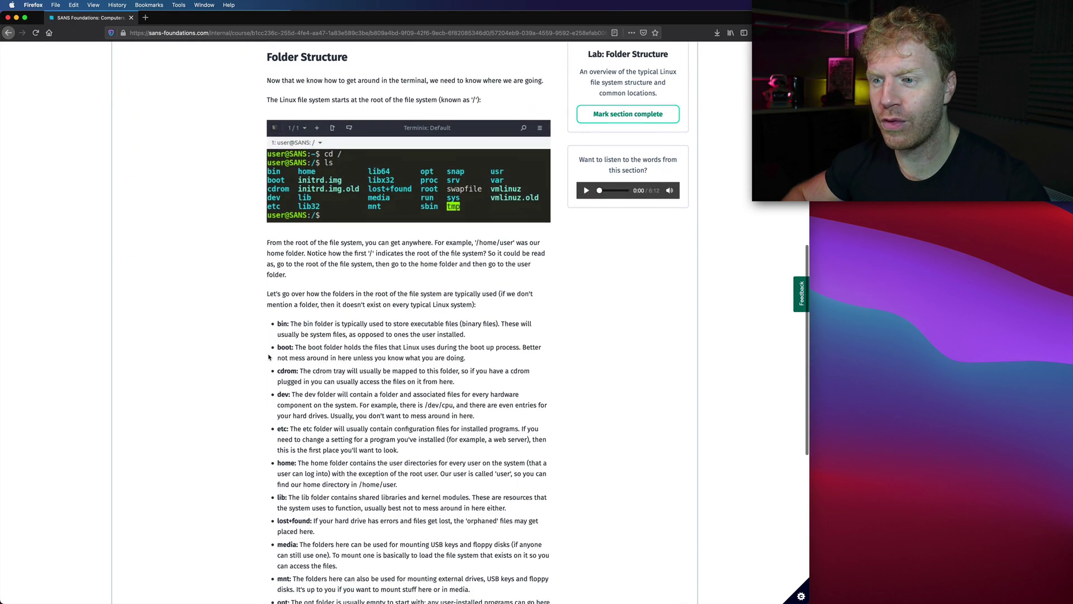
{"action": "scroll", "coordinate": [269, 357], "scroll_direction": "up", "scroll_amount": 18}
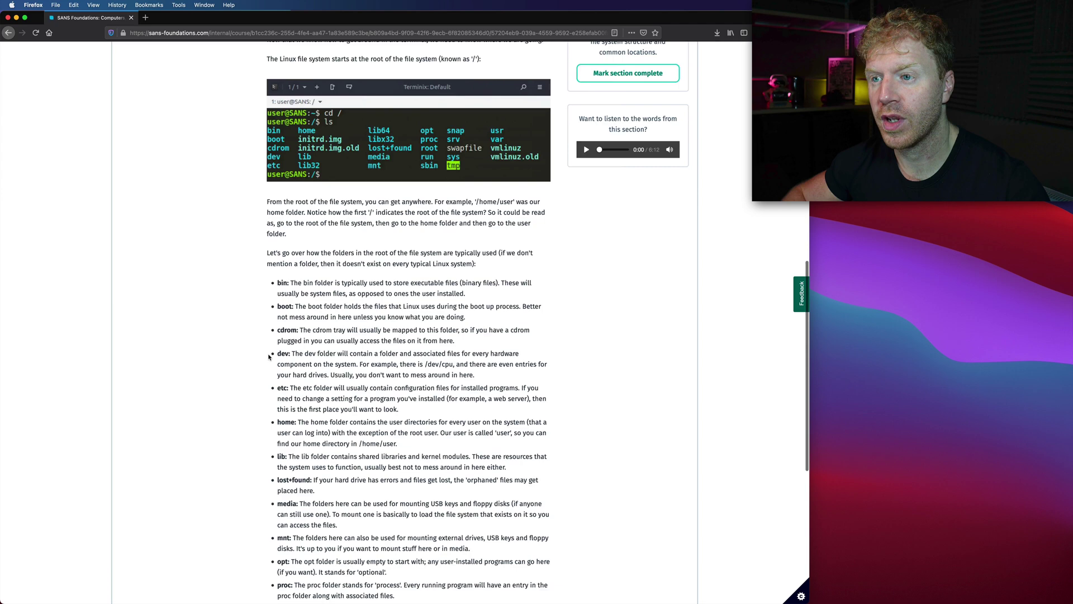
{"action": "scroll", "coordinate": [268, 357], "scroll_direction": "up", "scroll_amount": 1}
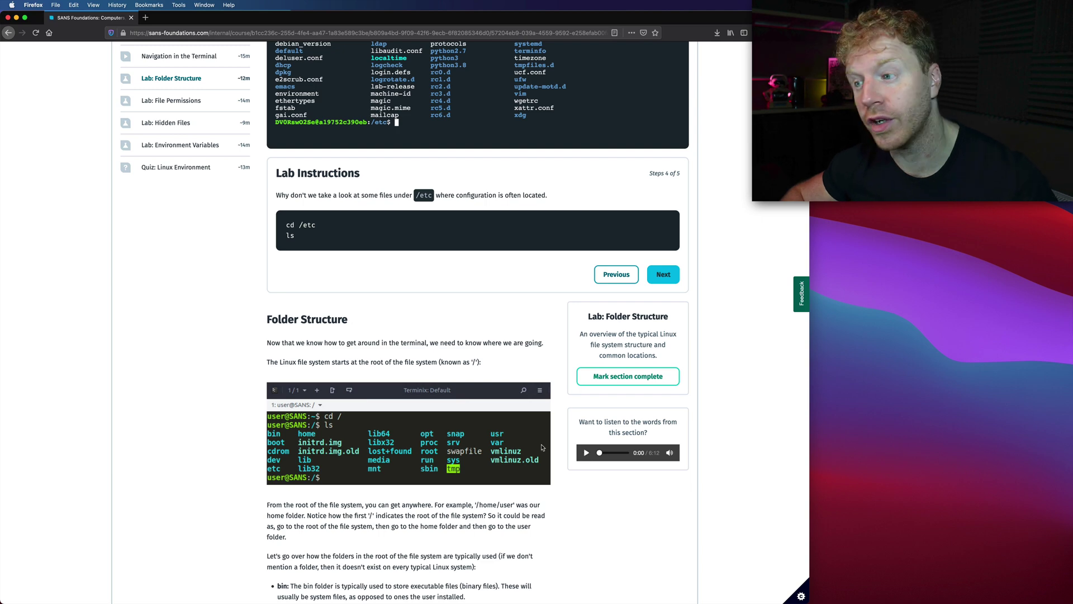
{"action": "scroll", "coordinate": [542, 447], "scroll_direction": "up", "scroll_amount": 6}
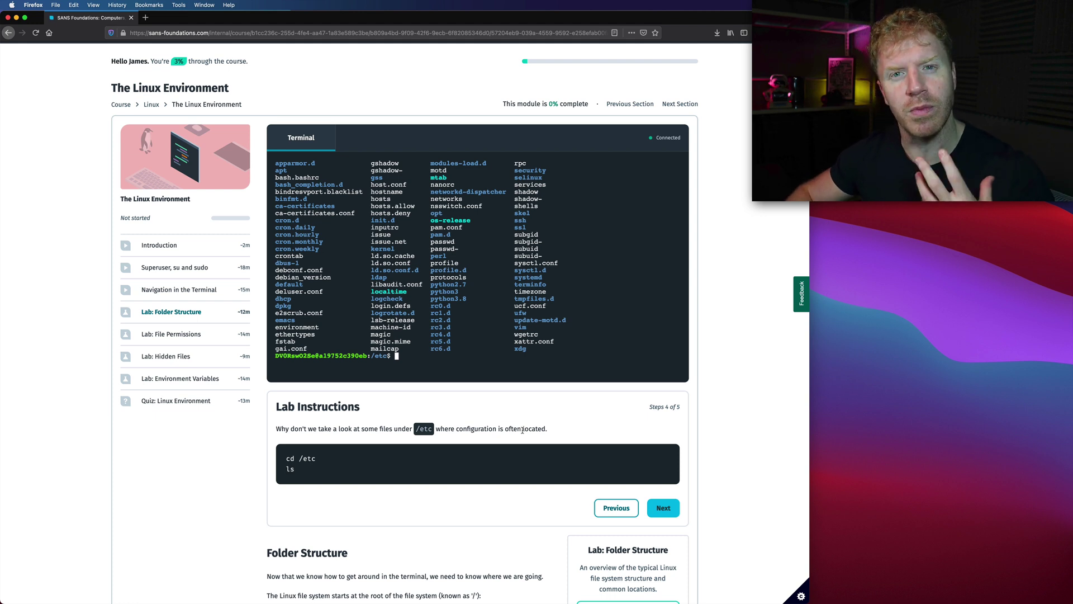
Open Lab: Pointers and Memory from the course overview, show the output.c code editor, and reach step 2 of 2
{"action": "left_click", "coordinate": [123, 106]}
{"action": "scroll", "coordinate": [358, 279], "scroll_direction": "down", "scroll_amount": 2}
{"action": "scroll", "coordinate": [344, 308], "scroll_direction": "down", "scroll_amount": 20}
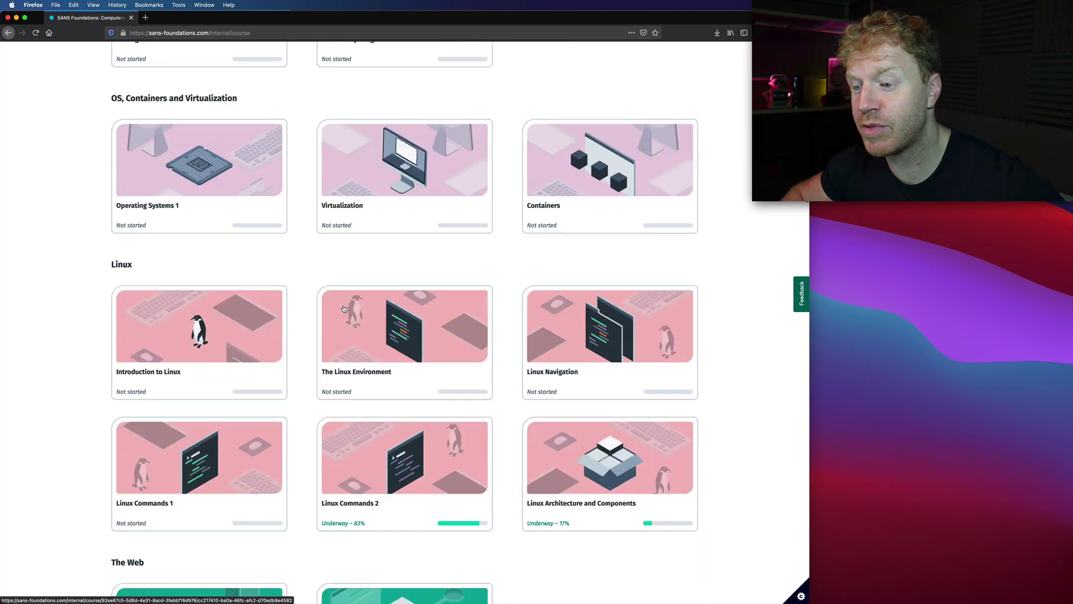
{"action": "scroll", "coordinate": [344, 308], "scroll_direction": "up", "scroll_amount": 2}
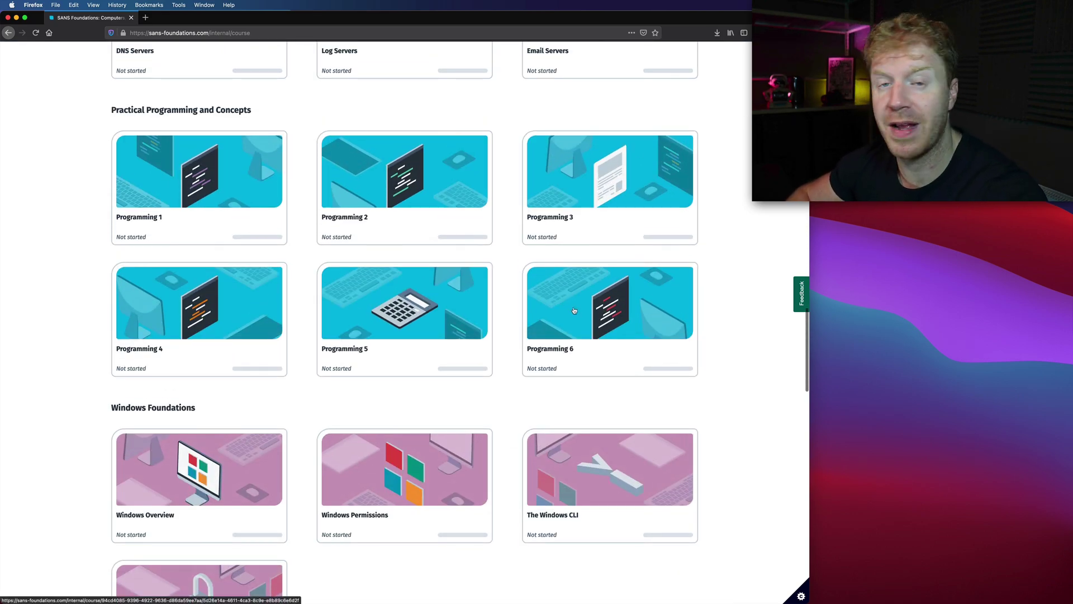
{"action": "left_click", "coordinate": [188, 404]}
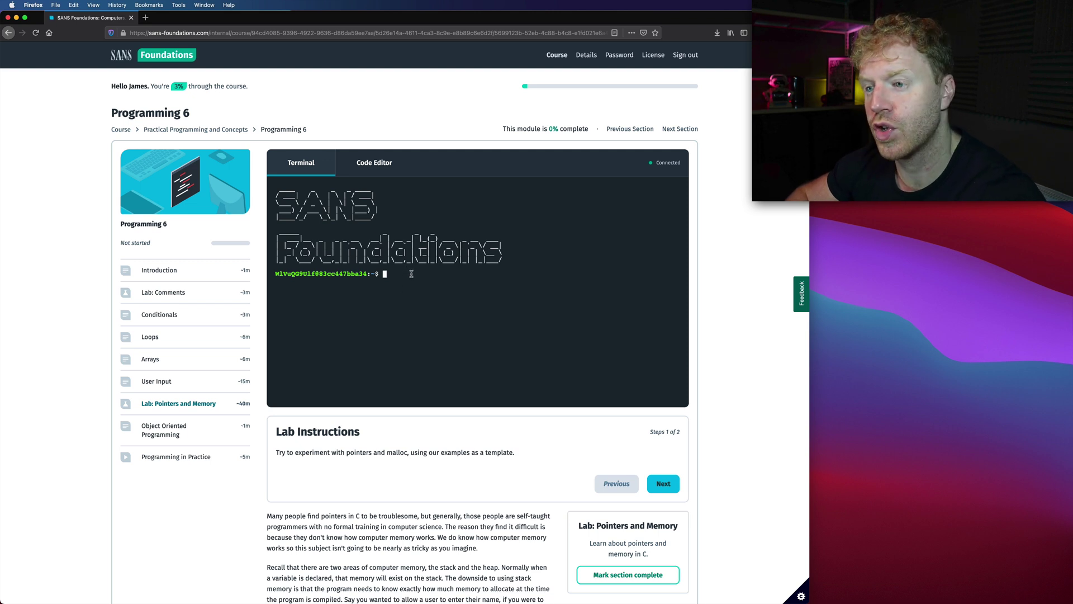
{"action": "left_click", "coordinate": [370, 164]}
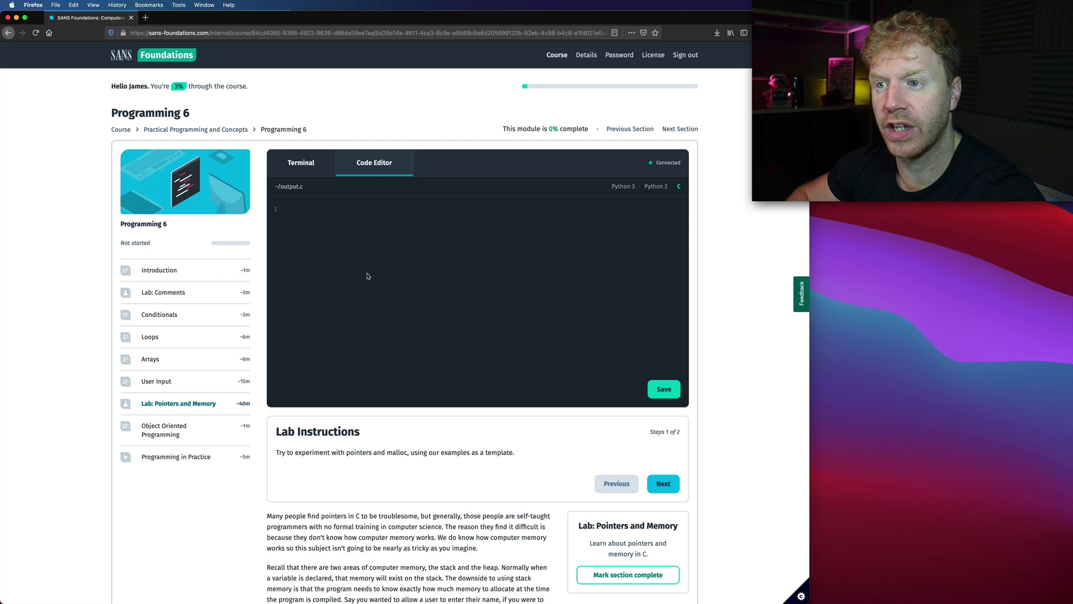
{"action": "left_click", "coordinate": [672, 484]}
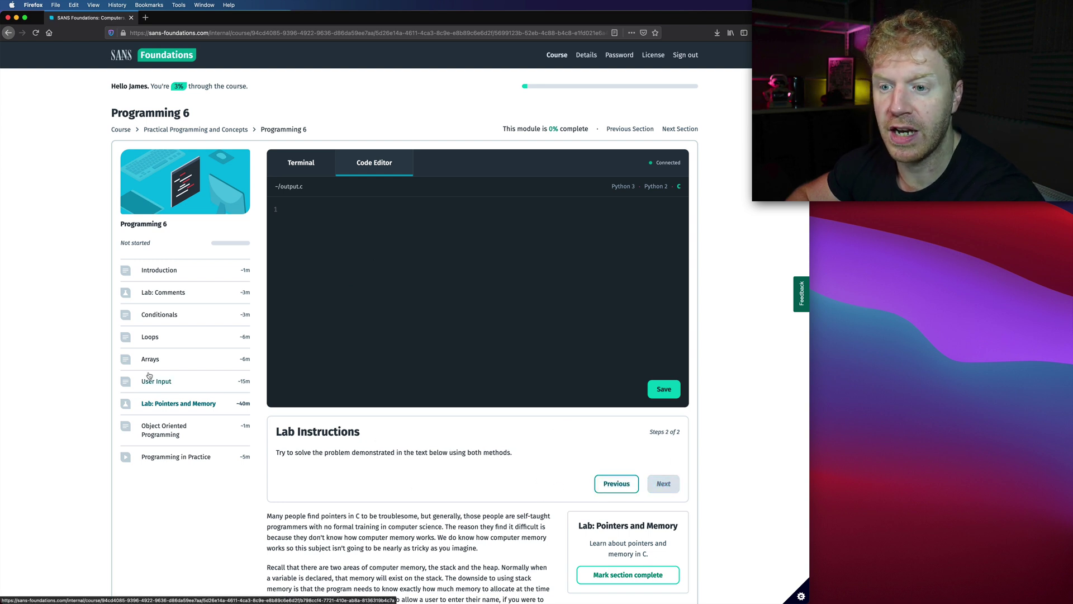
Return to the course overview and open Programming 5's Lab: Printing section
{"action": "left_click", "coordinate": [121, 129]}
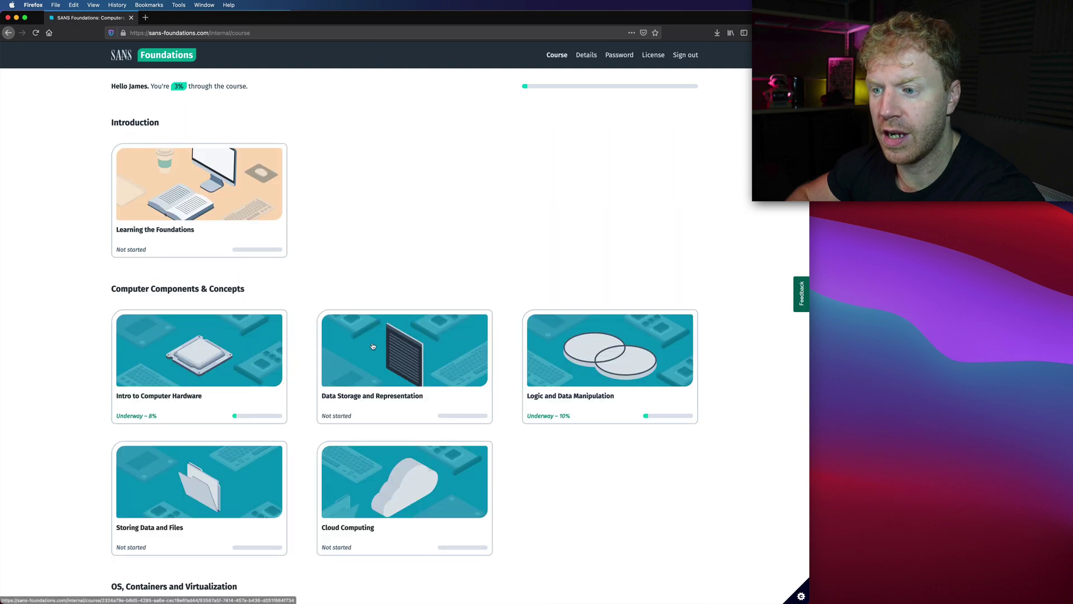
{"action": "scroll", "coordinate": [445, 376], "scroll_direction": "down", "scroll_amount": 20}
{"action": "scroll", "coordinate": [445, 376], "scroll_direction": "down", "scroll_amount": 10}
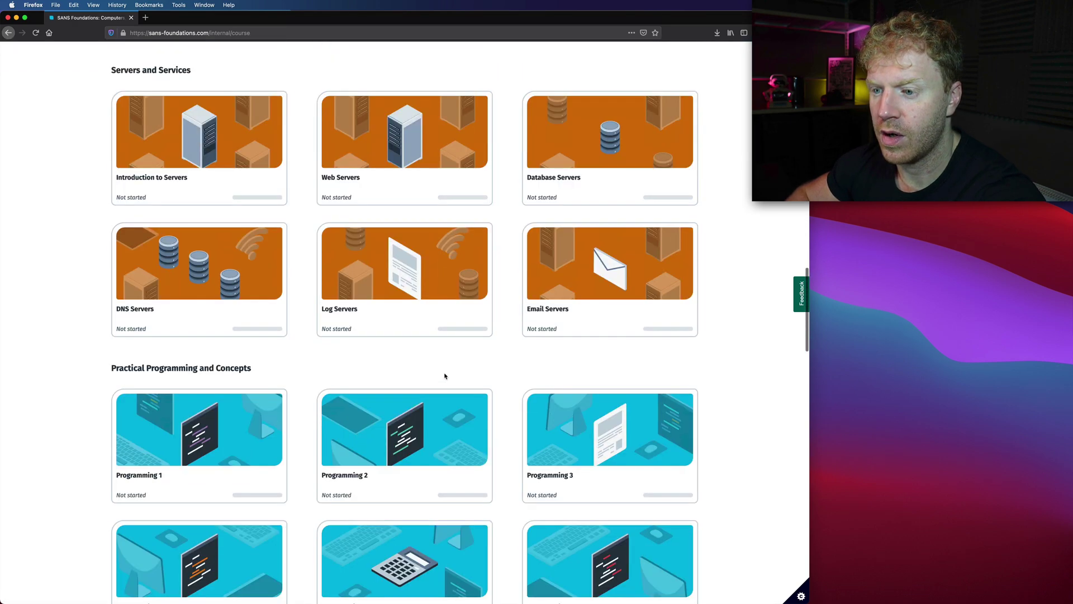
{"action": "left_click", "coordinate": [445, 376]}
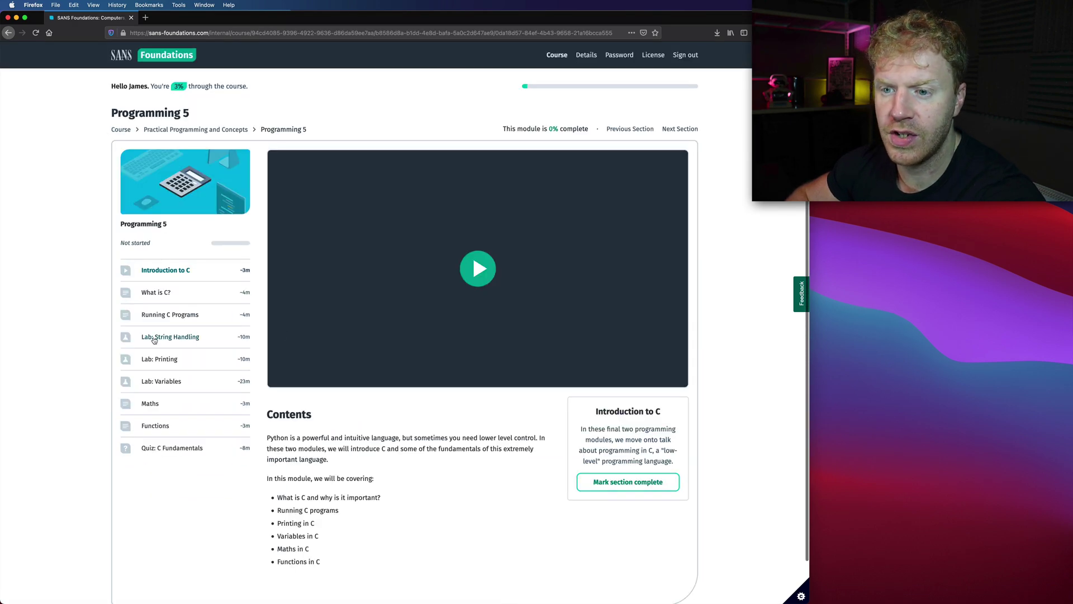
{"action": "left_click", "coordinate": [174, 381]}
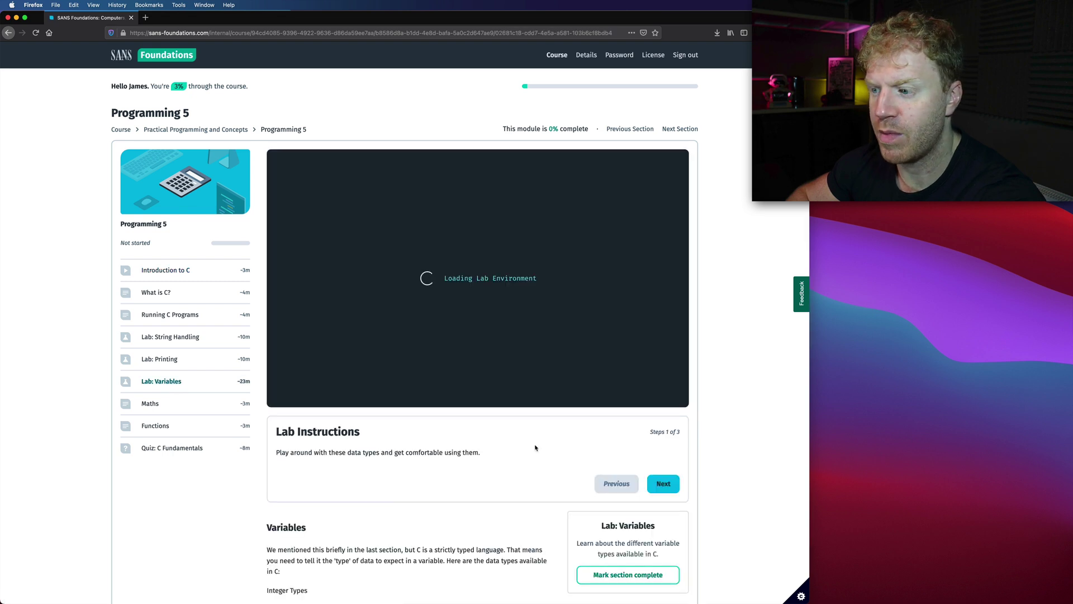
{"action": "left_click", "coordinate": [155, 359]}
Advance the instructions to step 2 and select the example C program
{"action": "left_click", "coordinate": [661, 490]}
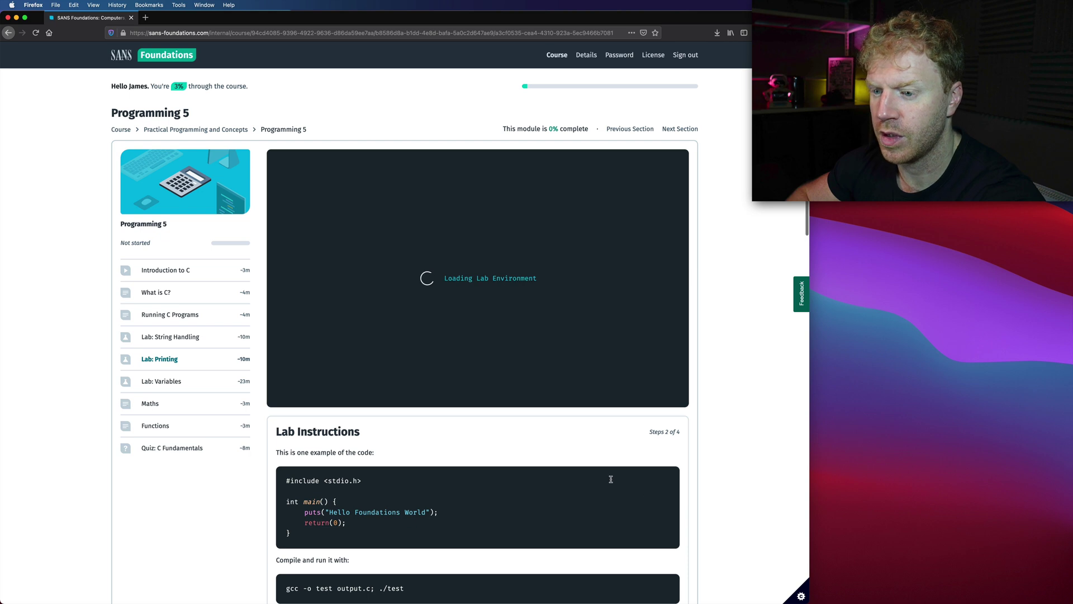
{"action": "scroll", "coordinate": [611, 479], "scroll_direction": "down", "scroll_amount": 3}
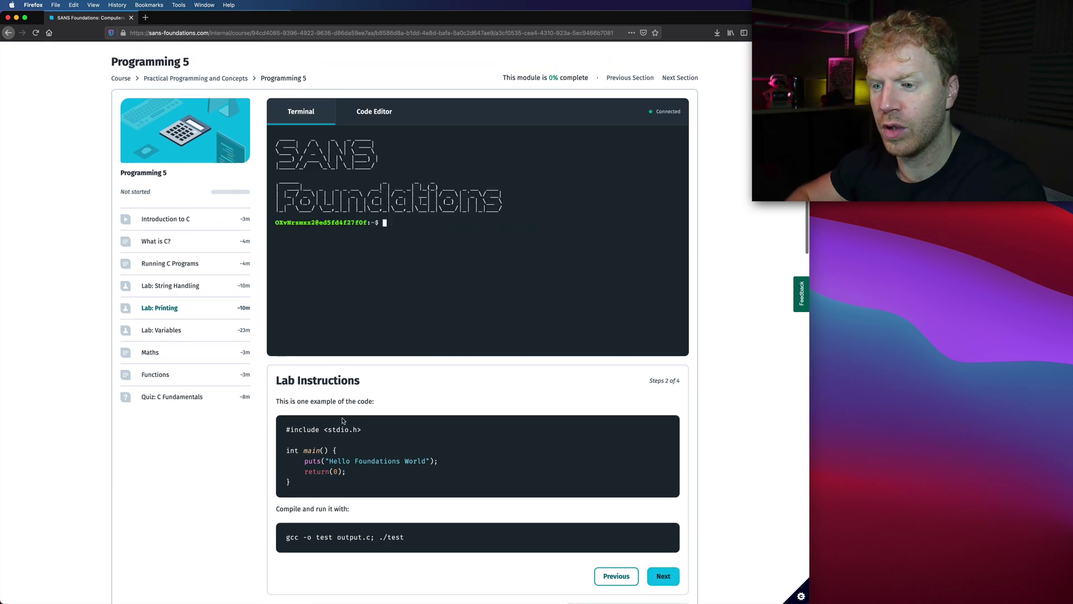
{"action": "left_click_drag", "start_coordinate": [292, 484], "coordinate": [275, 432]}
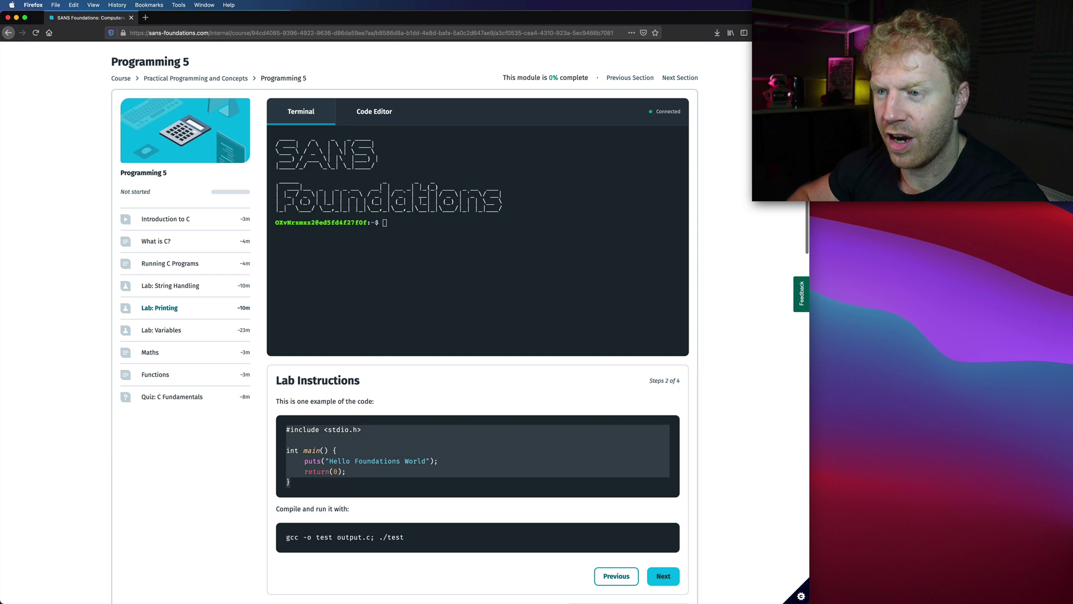
Clear all existing code from output.c in the code editor
{"action": "left_click", "coordinate": [375, 115]}
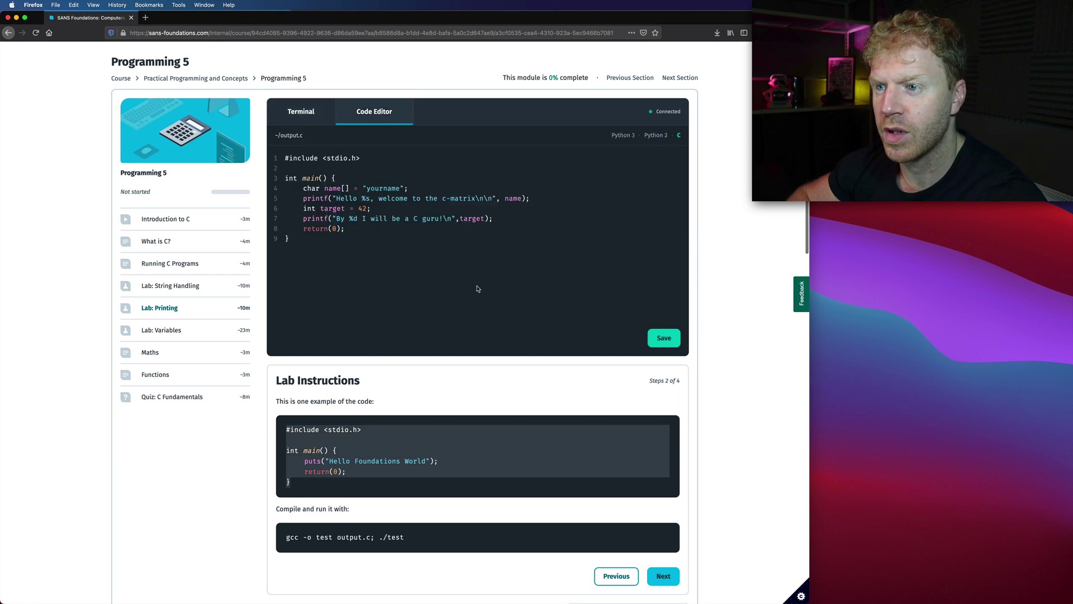
{"action": "key", "text": "super+a"}
{"action": "type", "text": "c"}
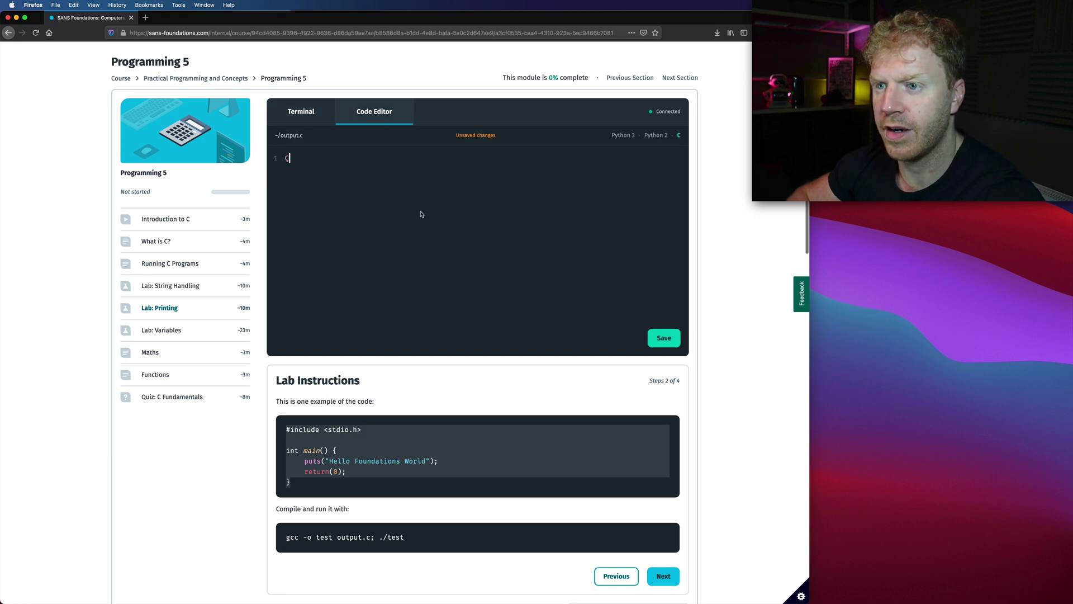
{"action": "key", "text": "BackSpace"}
Copy the example Hello Foundations World program into output.c and save it
{"action": "left_click", "coordinate": [385, 441]}
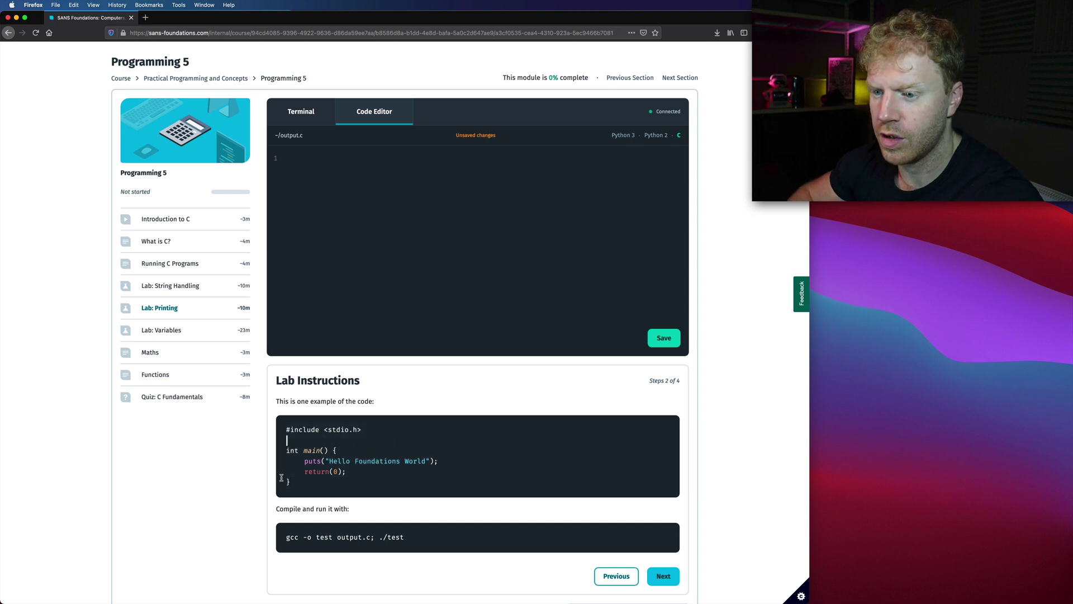
{"action": "left_click_drag", "start_coordinate": [293, 481], "coordinate": [282, 429]}
{"action": "key", "text": "super+c"}
{"action": "left_click", "coordinate": [323, 196]}
{"action": "key", "text": "super+v"}
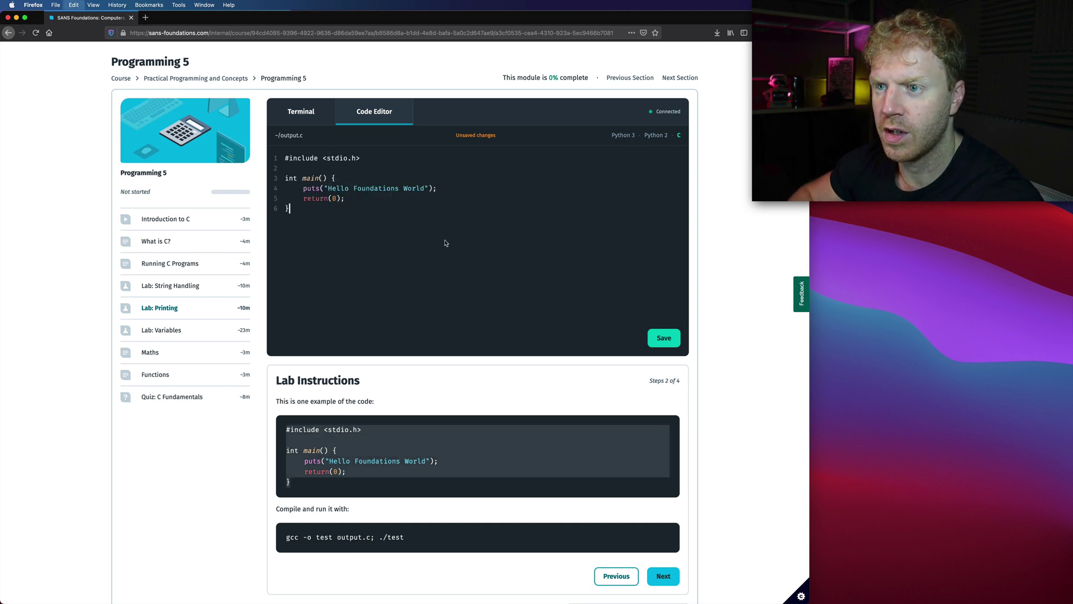
{"action": "left_click", "coordinate": [665, 338]}
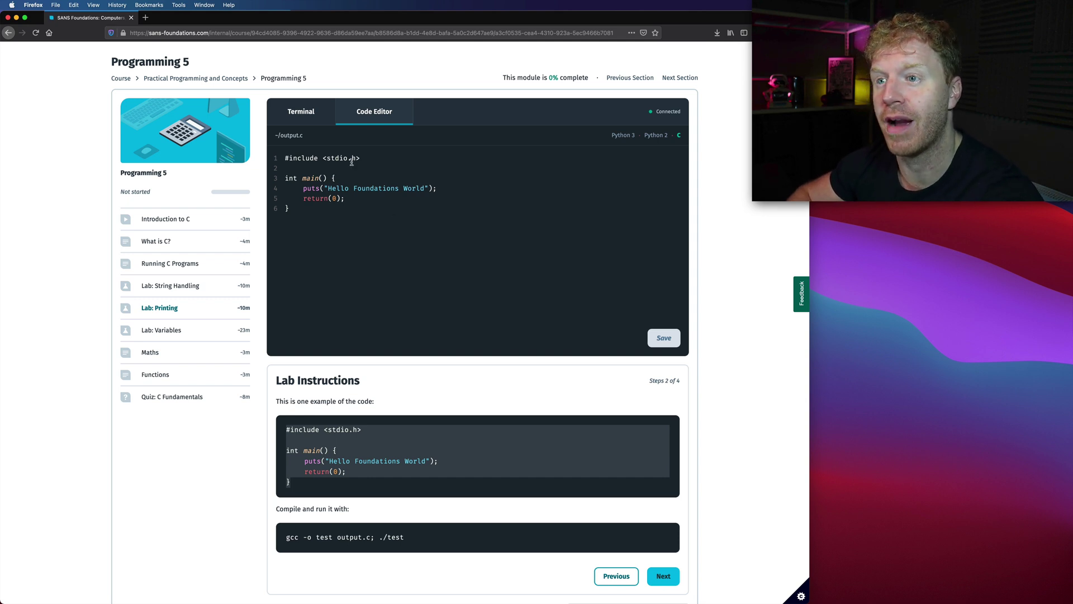
Compile output.c in the terminal with gcc output.c
{"action": "key", "text": "super+s"}
{"action": "type", "text": "gc"}
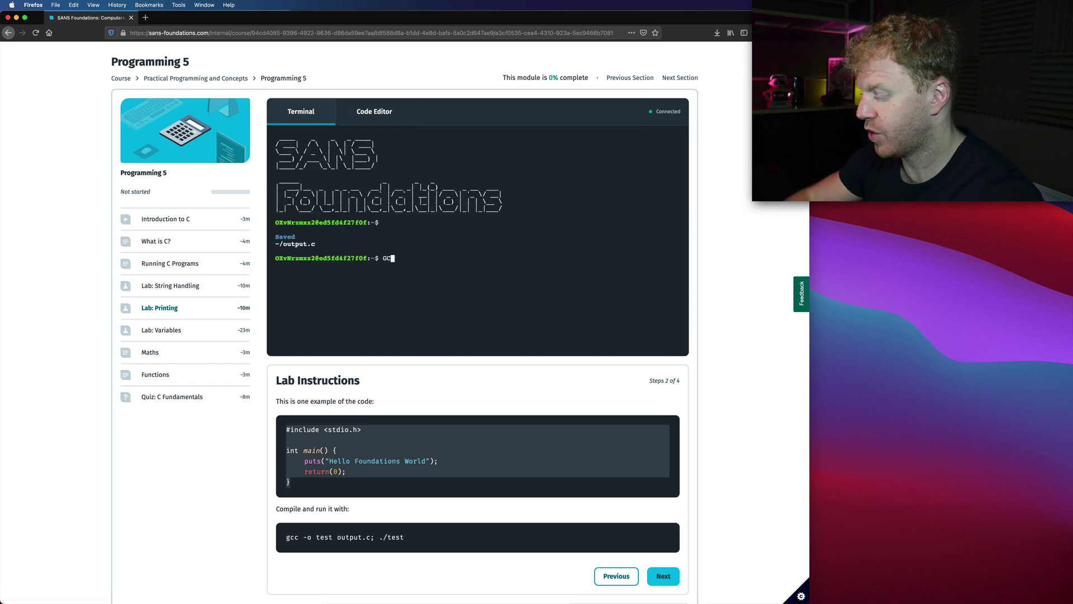
{"action": "type", "text": "c -o"}
{"action": "key", "text": "BackSpace"}
{"action": "key", "text": "BackSpace"}
{"action": "key", "text": "BackSpace"}
{"action": "key", "text": "BackSpace"}
{"action": "key", "text": "BackSpace"}
{"action": "key", "text": "BackSpace"}
{"action": "key", "text": "BackSpace"}
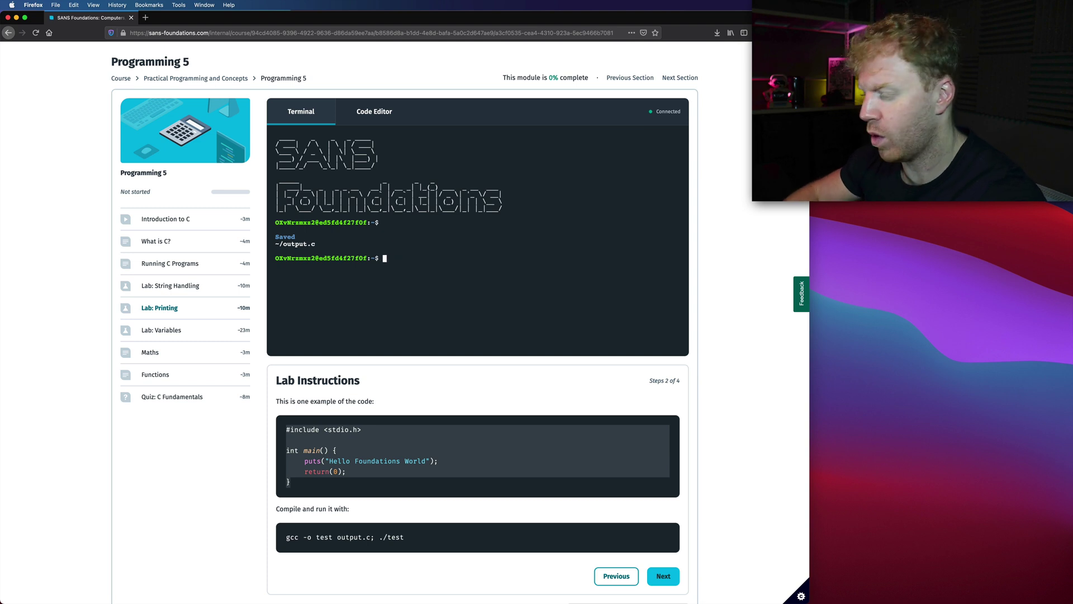
{"action": "type", "text": "gcc output.c"}
{"action": "key", "text": "Return"}
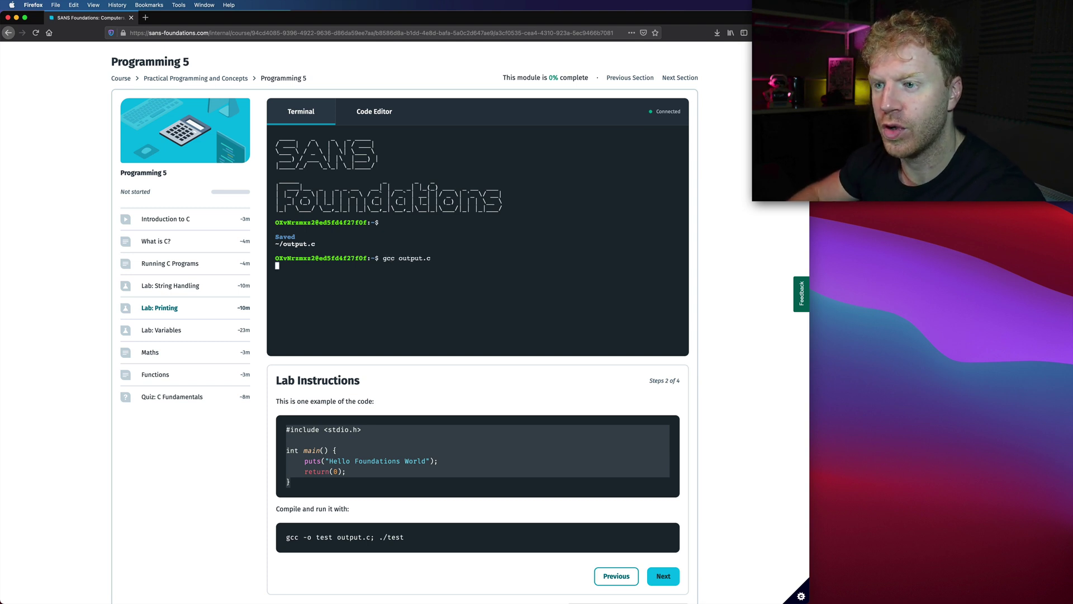
Run ./a.out so it prints Hello Foundations World
{"action": "type", "text": "./a.out"}
{"action": "key", "text": "Return"}
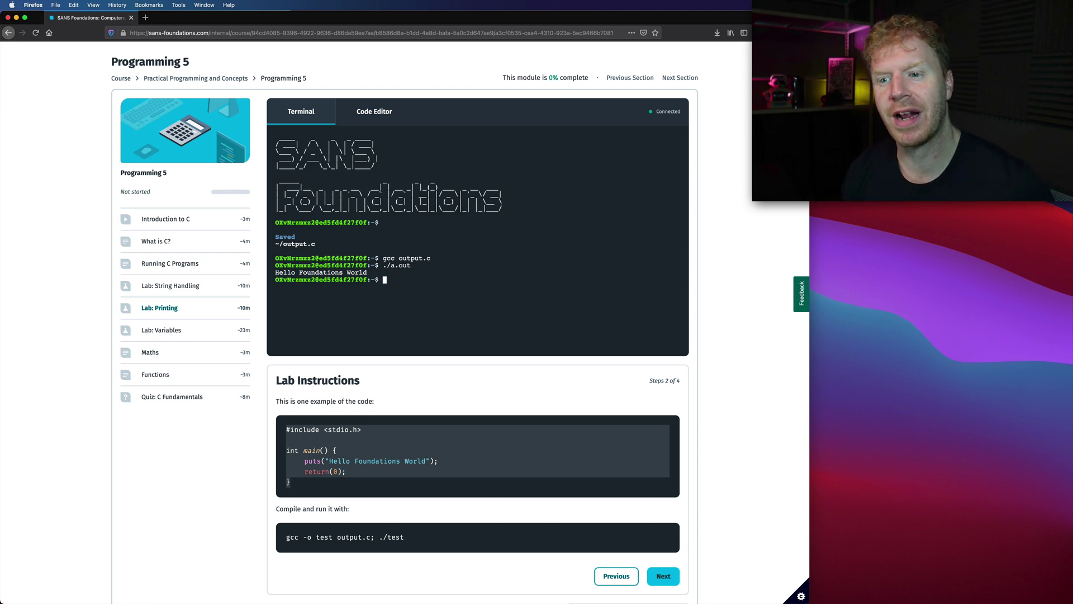
{"action": "left_click", "coordinate": [115, 152]}
{"action": "scroll", "coordinate": [115, 153], "scroll_direction": "up", "scroll_amount": 1}
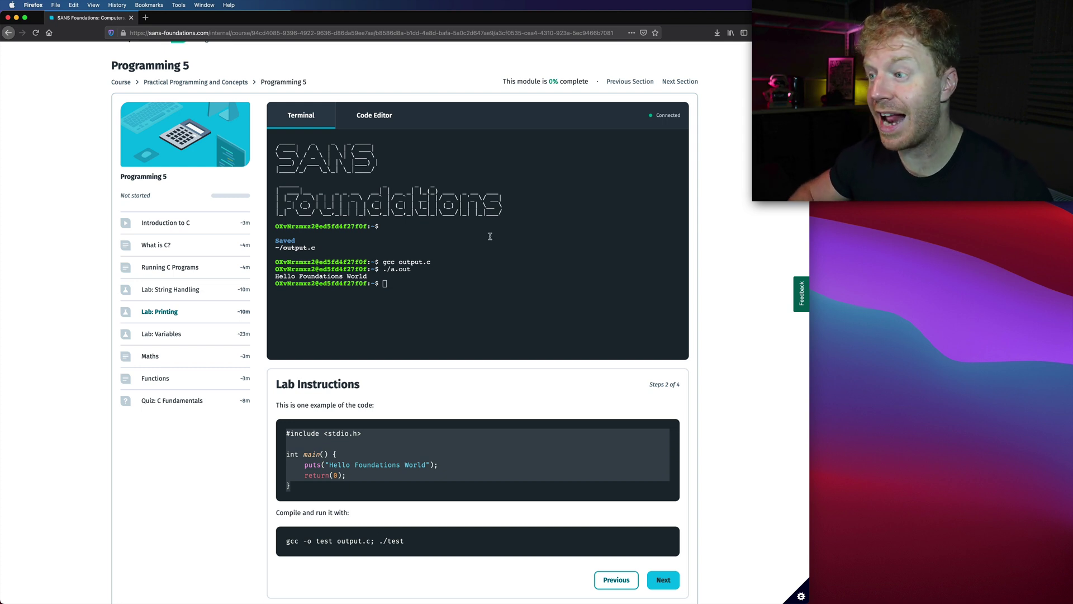
{"action": "left_click", "coordinate": [803, 299]}
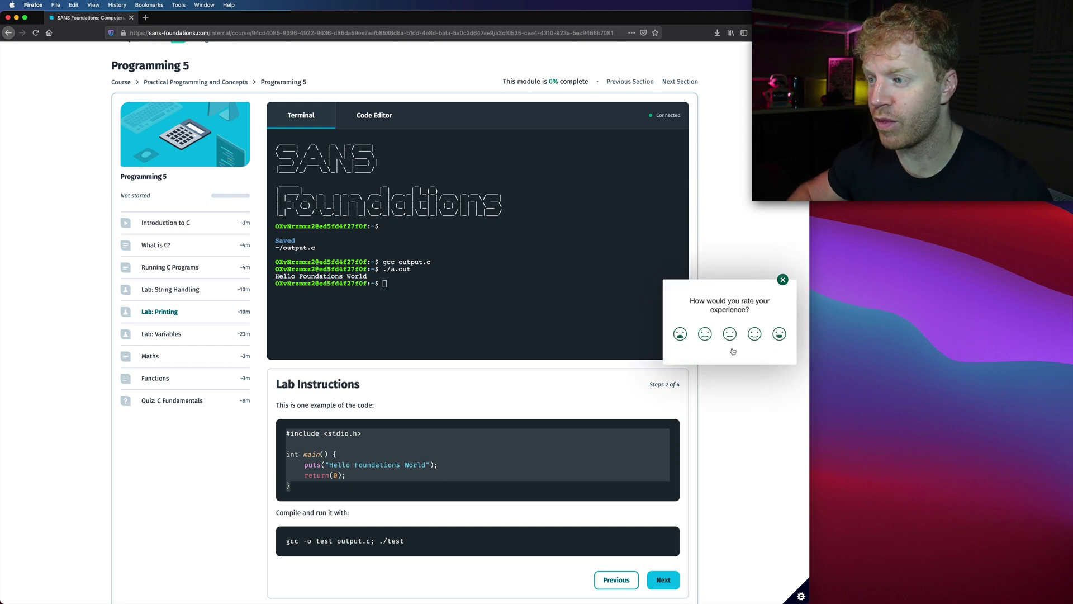
{"action": "left_click", "coordinate": [777, 333]}
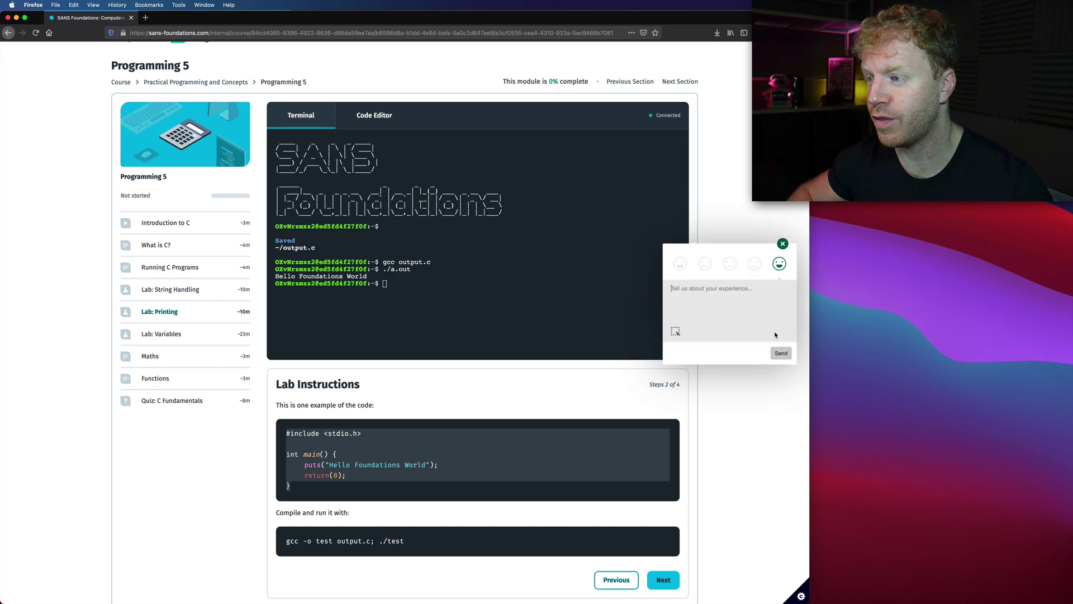
{"action": "left_click", "coordinate": [676, 331]}
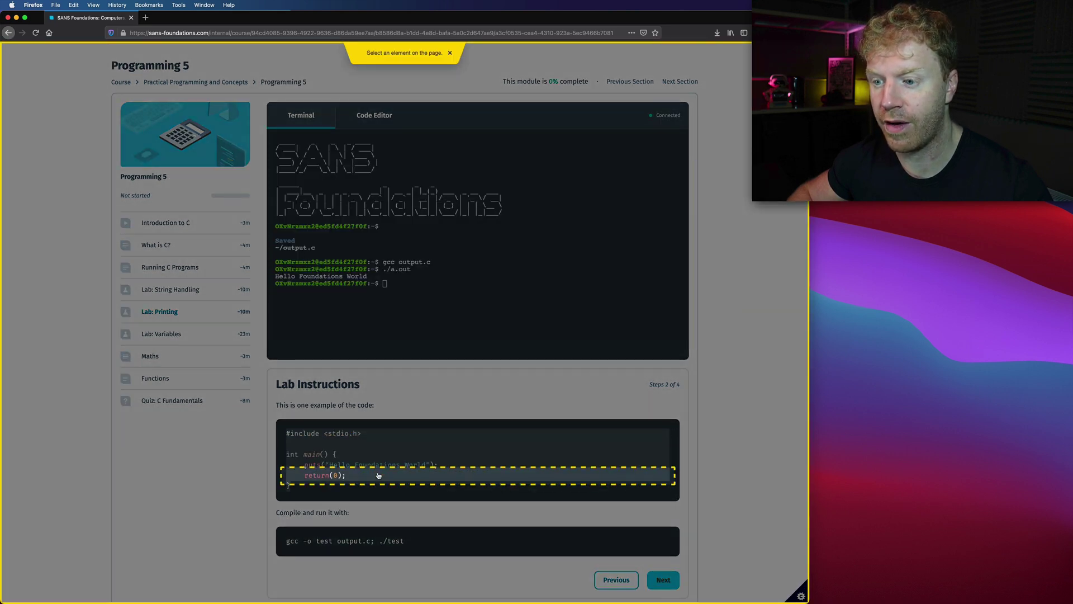
{"action": "left_click", "coordinate": [378, 465]}
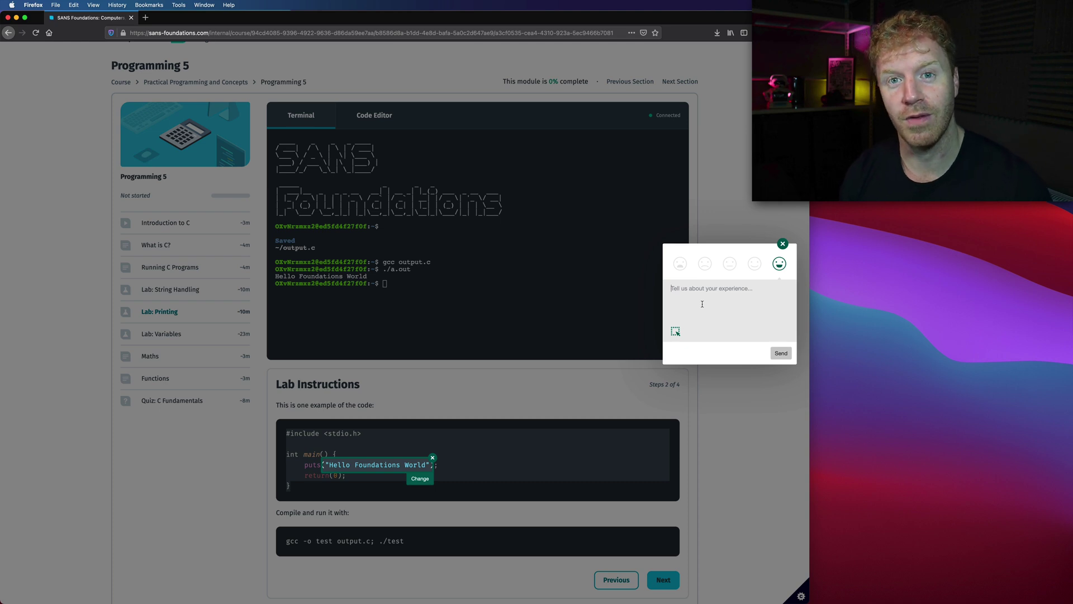
{"action": "left_click", "coordinate": [783, 243]}
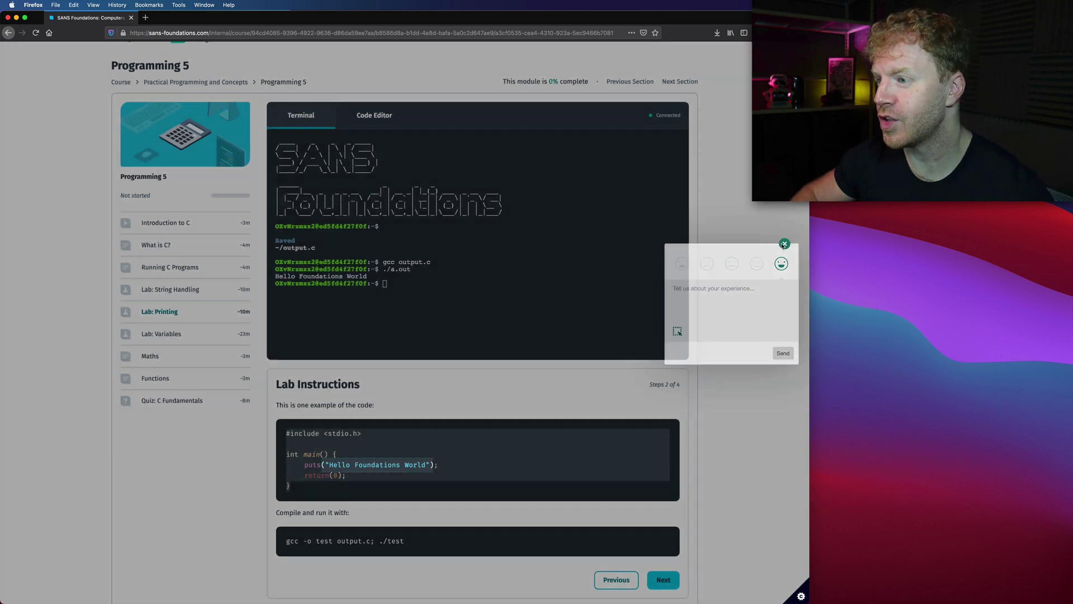
{"action": "scroll", "coordinate": [752, 276], "scroll_direction": "up", "scroll_amount": 2}
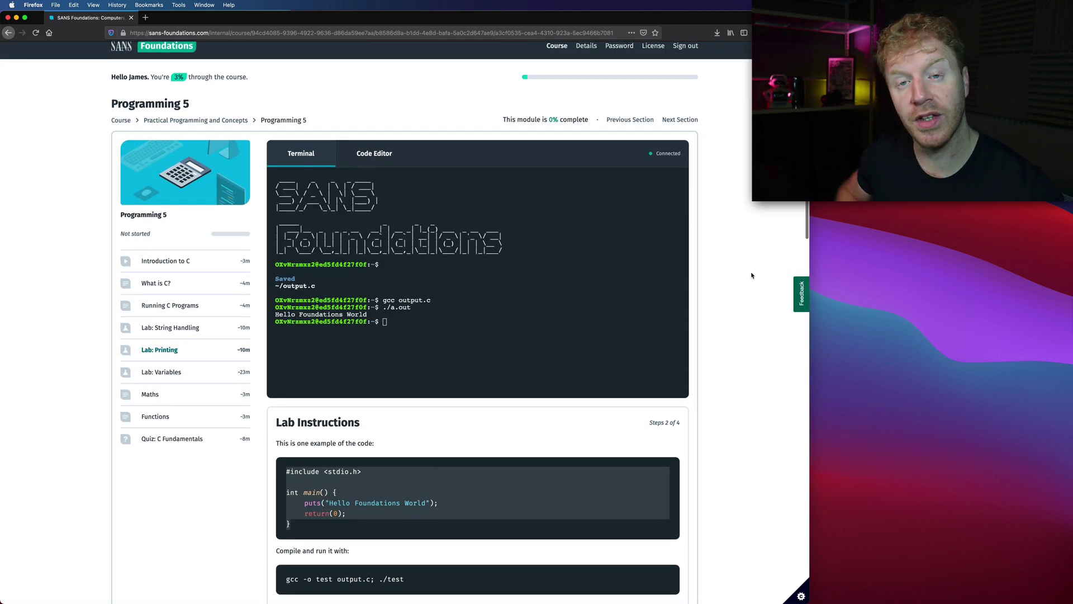